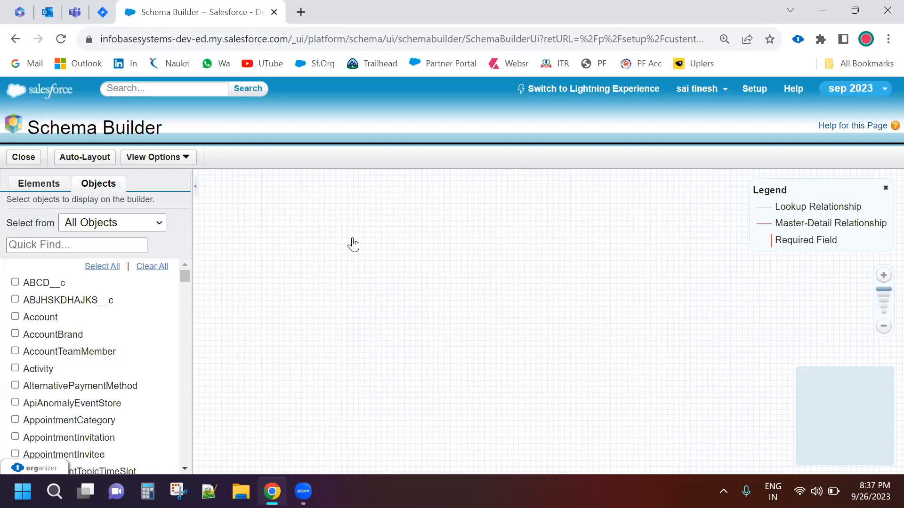
Filter the object list to System Objects and display Activity, Event, Task and User on the canvas
{"action": "key", "text": "space"}
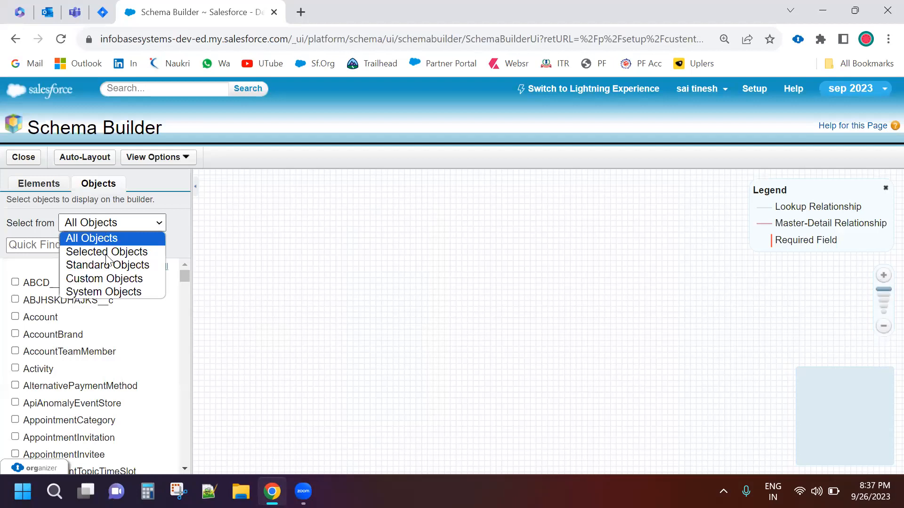
{"action": "key", "text": "ctrl+minus"}
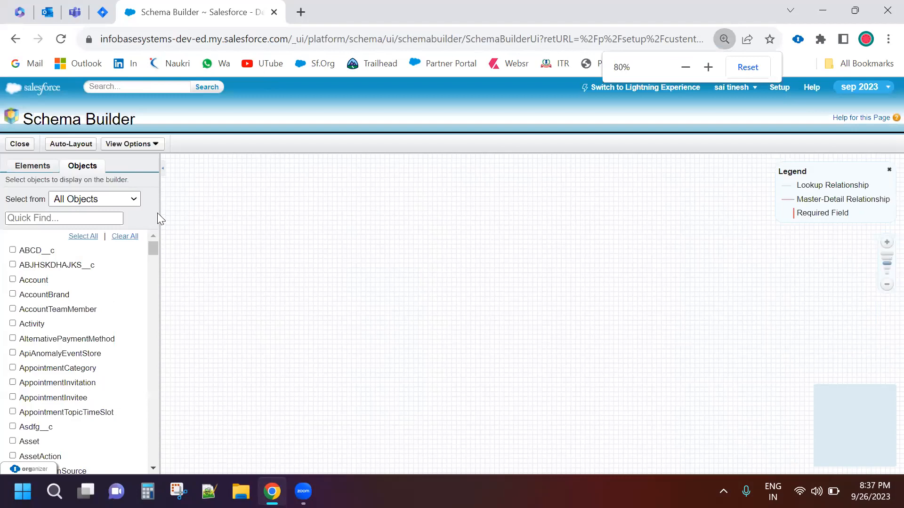
{"action": "key", "text": "ctrl+0"}
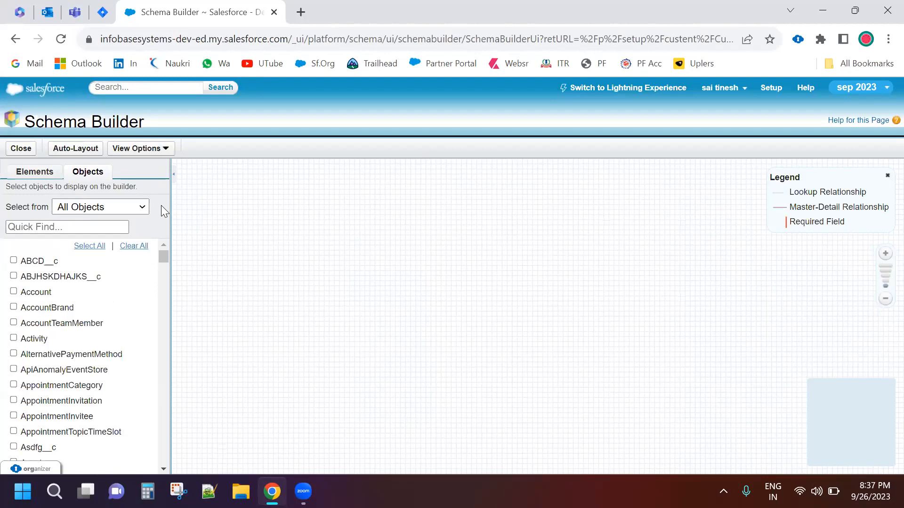
{"action": "left_click", "coordinate": [142, 207]}
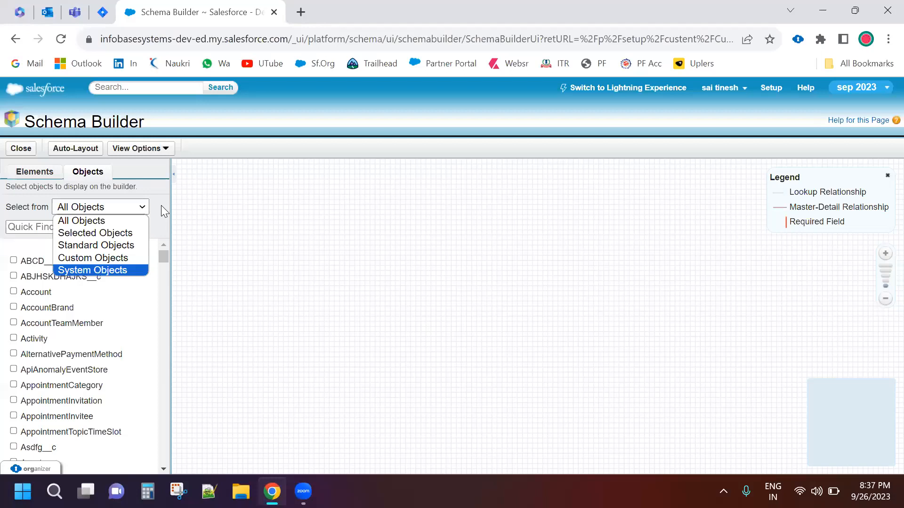
{"action": "key", "text": "Return"}
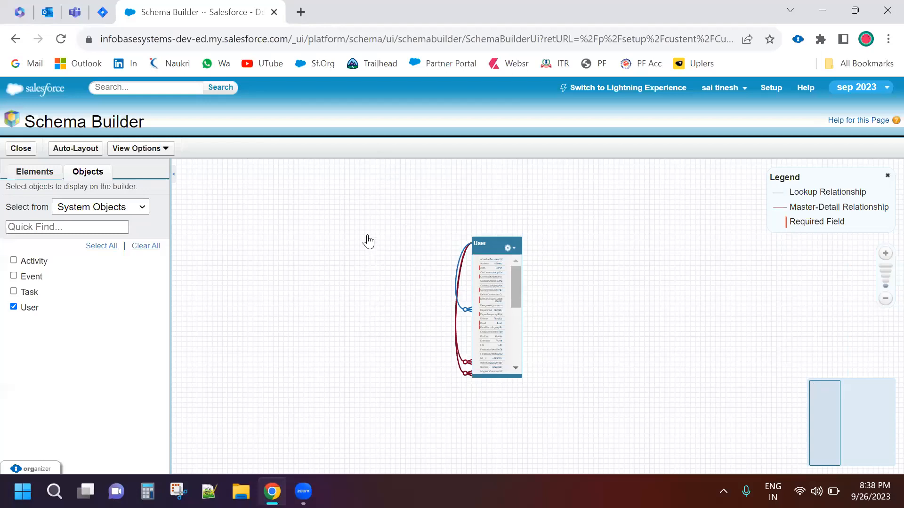
Examine the Event, Activity and Task objects on the canvas, including their fields and relationship lines
{"action": "scroll", "coordinate": [369, 245], "scroll_direction": "up", "scroll_amount": 3}
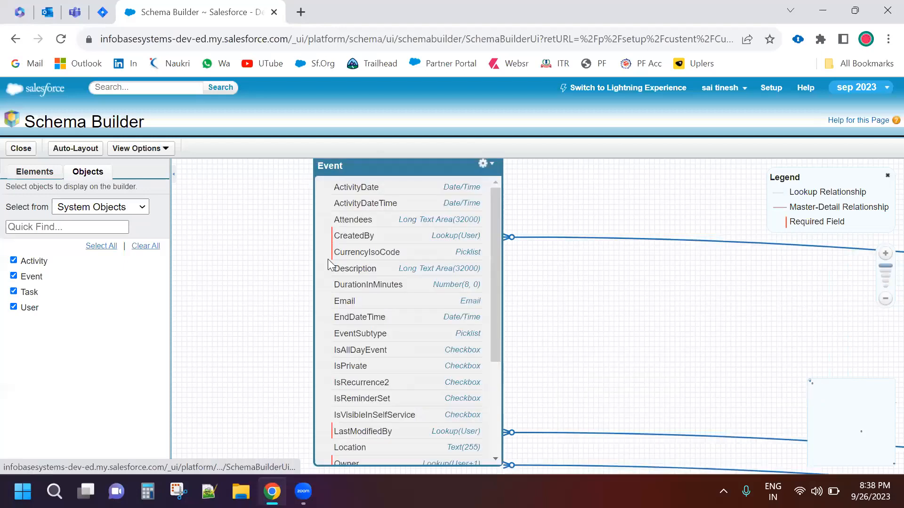
{"action": "key", "text": "ctrl+minus"}
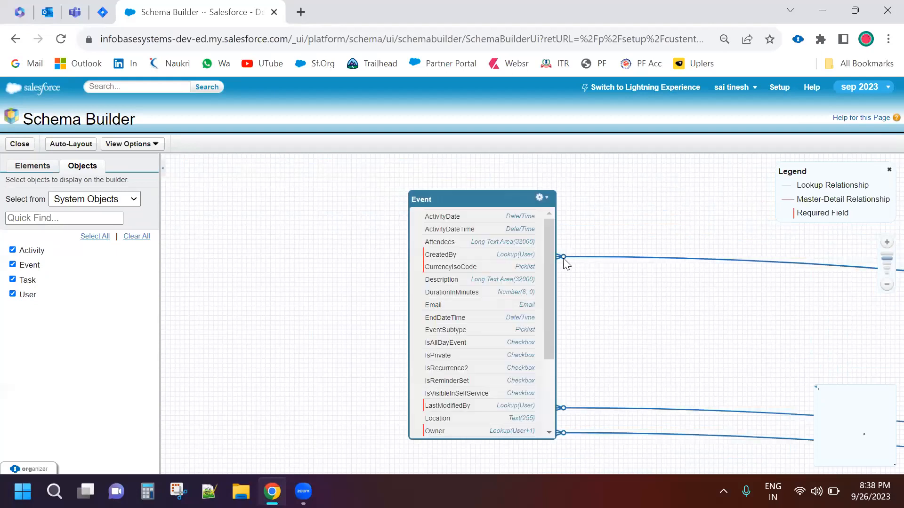
{"action": "left_click", "coordinate": [866, 439]}
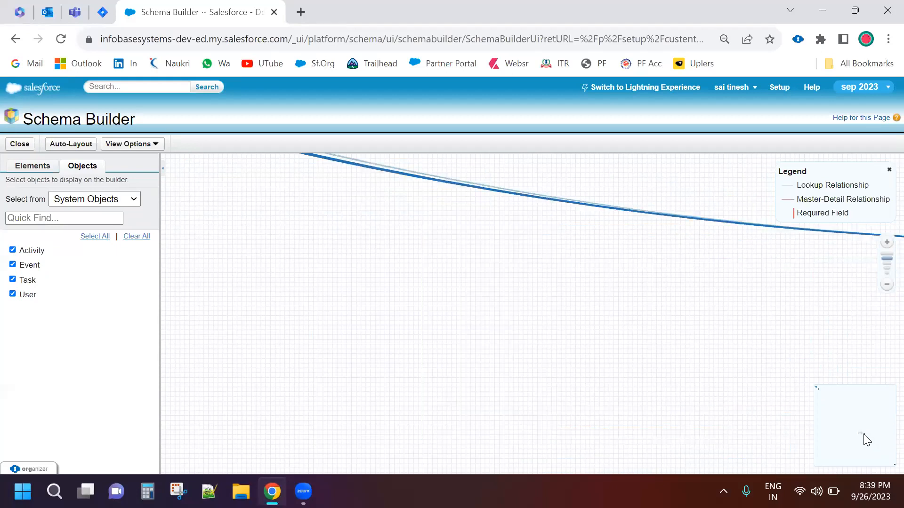
{"action": "left_click", "coordinate": [862, 432]}
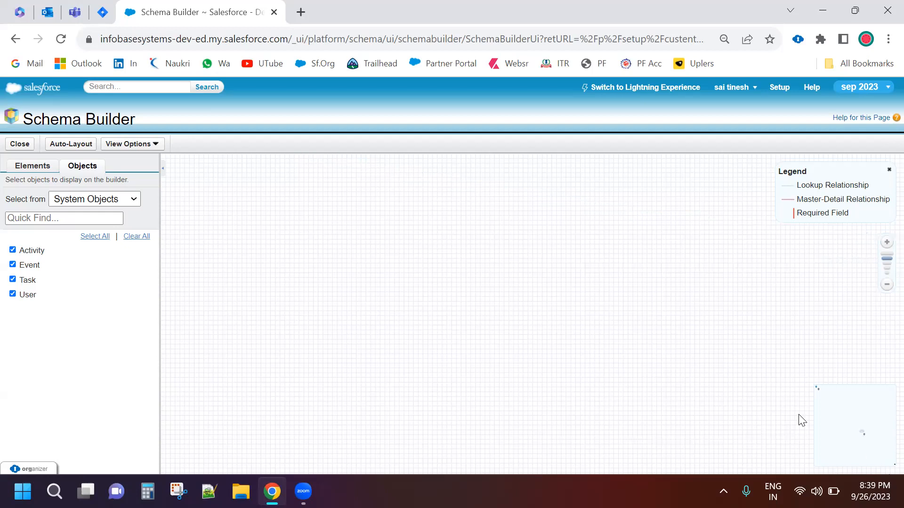
{"action": "left_click_drag", "start_coordinate": [548, 307], "coordinate": [375, 241]}
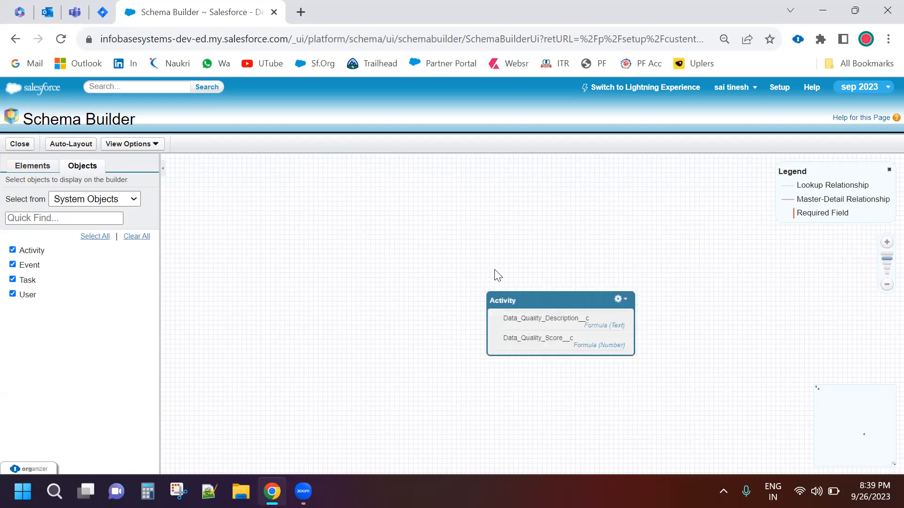
{"action": "scroll", "coordinate": [281, 257], "scroll_direction": "down", "scroll_amount": 1}
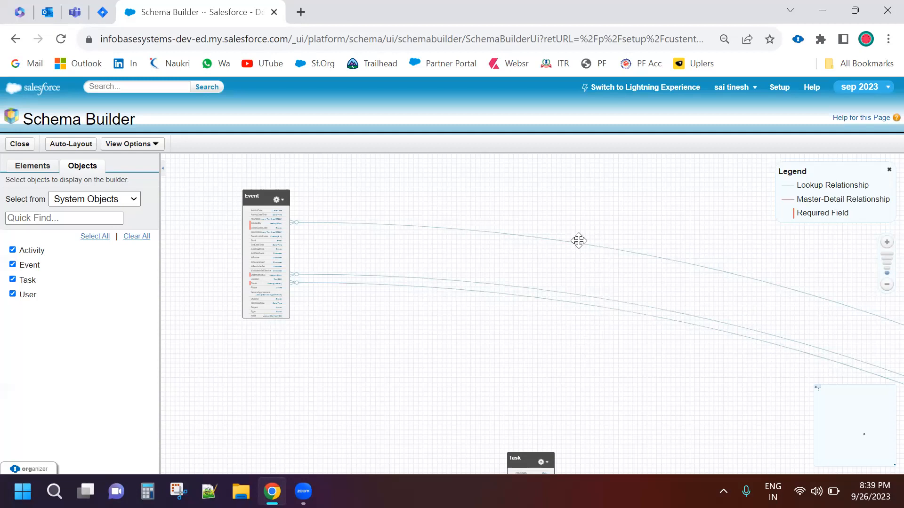
{"action": "left_click_drag", "start_coordinate": [610, 272], "coordinate": [673, 271]}
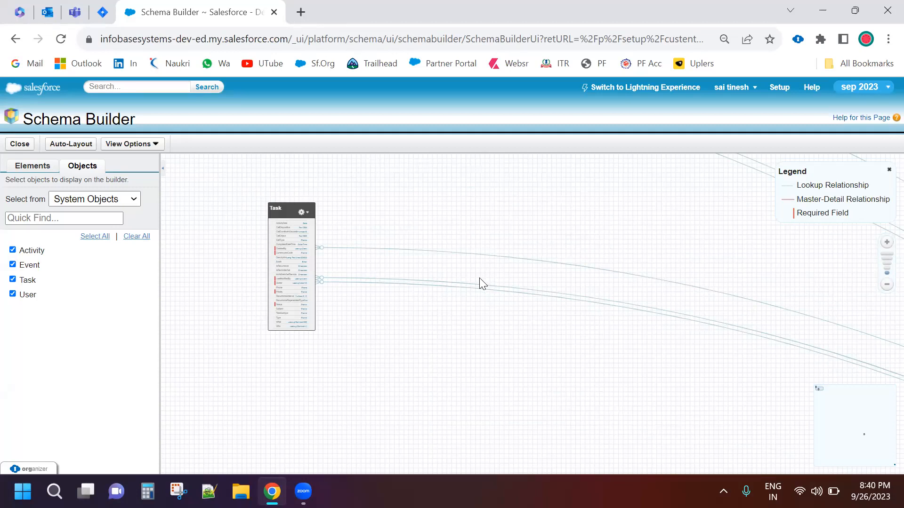
{"action": "left_click_drag", "start_coordinate": [480, 278], "coordinate": [568, 343]}
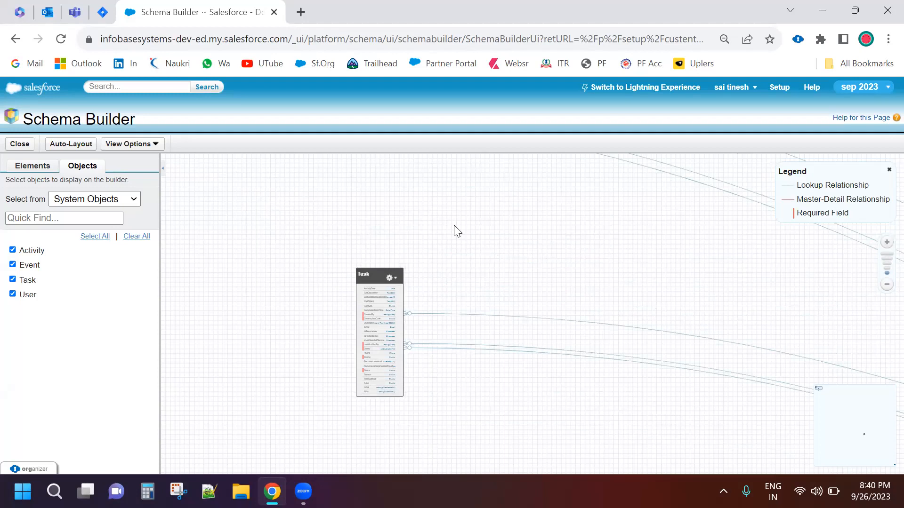
{"action": "left_click", "coordinate": [605, 96]}
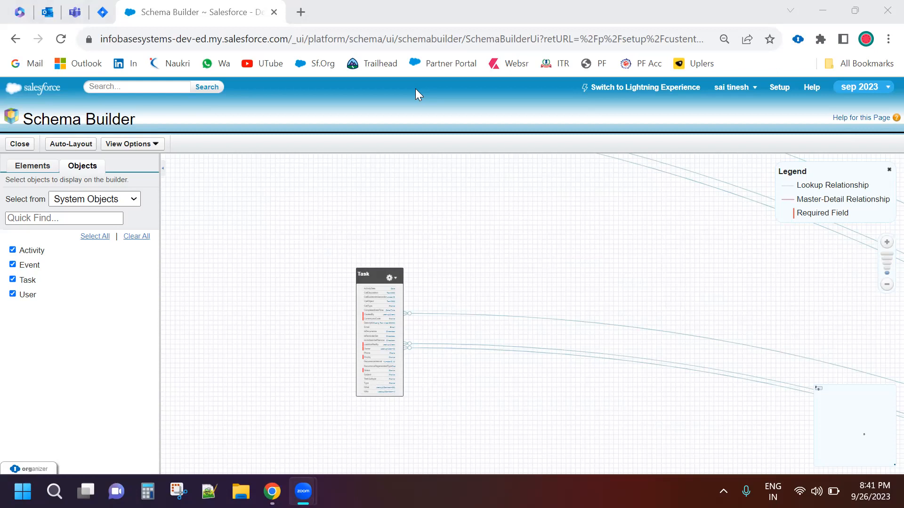
{"action": "left_click", "coordinate": [384, 86]}
{"action": "left_click", "coordinate": [352, 63]}
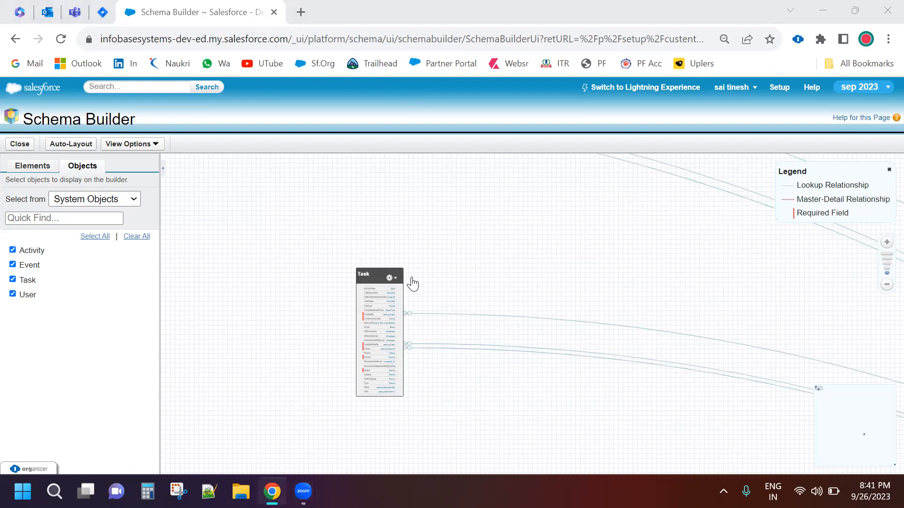
Clear all displayed system objects and switch the object list to All Objects
{"action": "left_click", "coordinate": [132, 236]}
{"action": "left_click", "coordinate": [116, 198]}
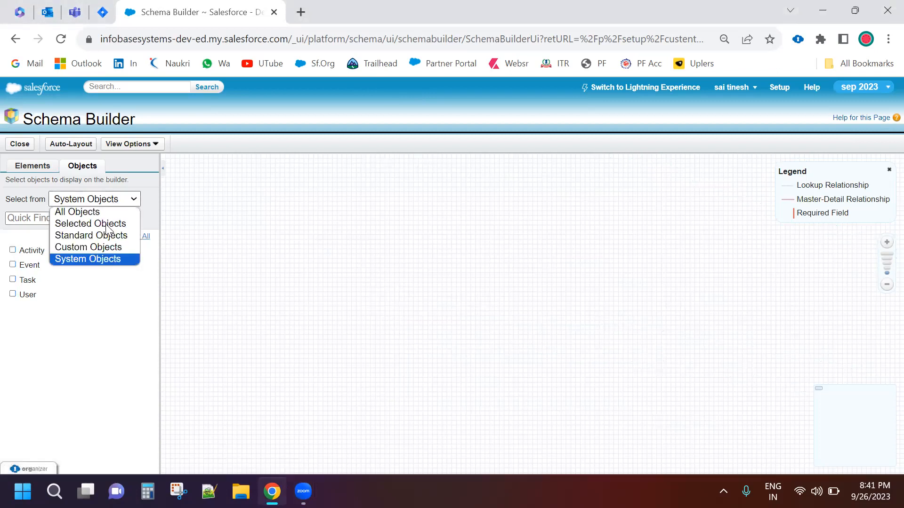
{"action": "left_click", "coordinate": [98, 215]}
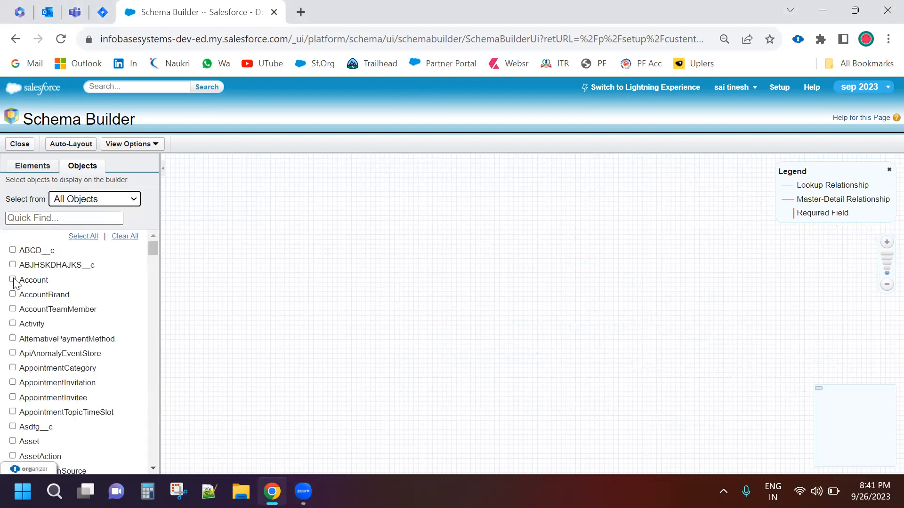
Display the Account and Contact objects on the canvas, finding Contact with the quick search text "cont"
{"action": "left_click", "coordinate": [52, 221]}
{"action": "type", "text": "cond"}
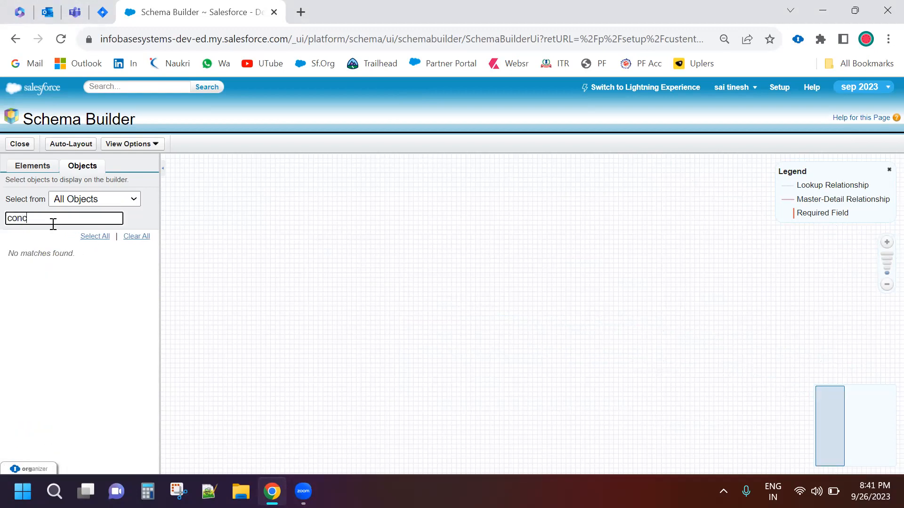
{"action": "key", "text": "BackSpace"}
{"action": "type", "text": "t"}
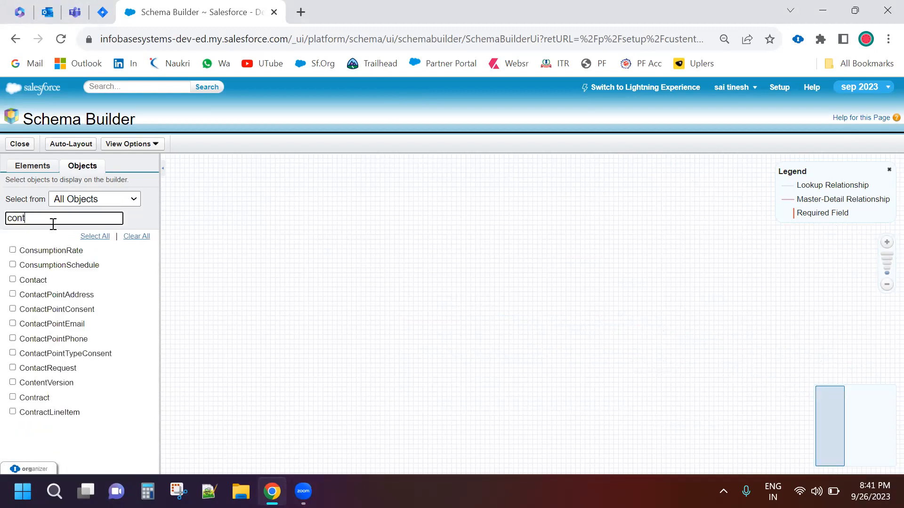
{"action": "left_click", "coordinate": [34, 251]}
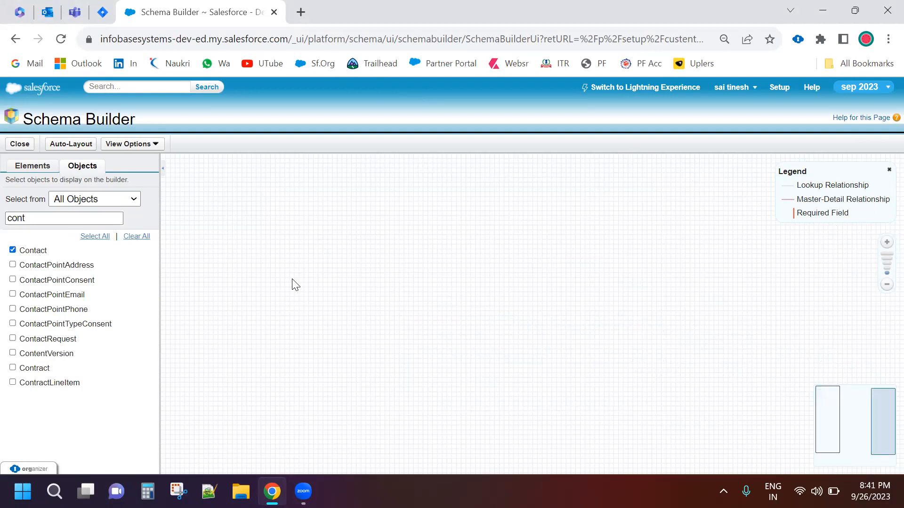
Examine the relationship lines of Account and Contact and read through the Contact object's field list
{"action": "left_click", "coordinate": [855, 423]}
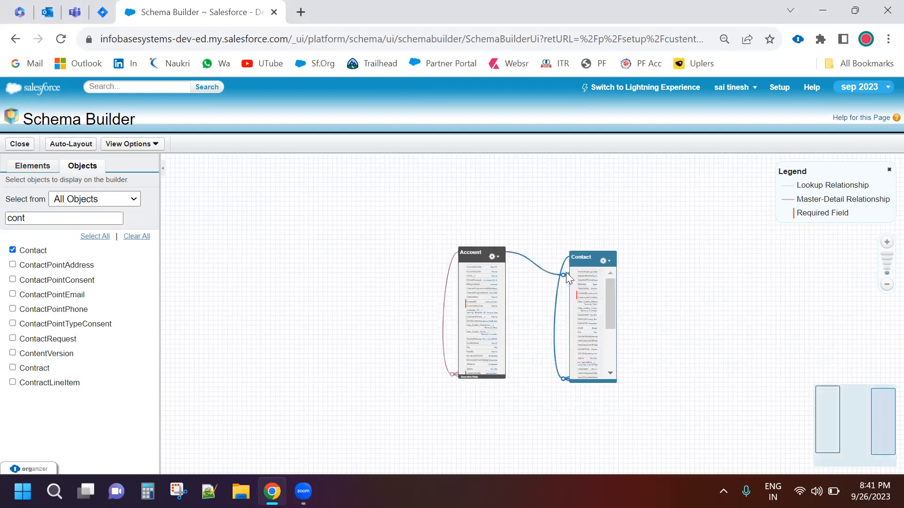
{"action": "scroll", "coordinate": [536, 240], "scroll_direction": "up", "scroll_amount": 3}
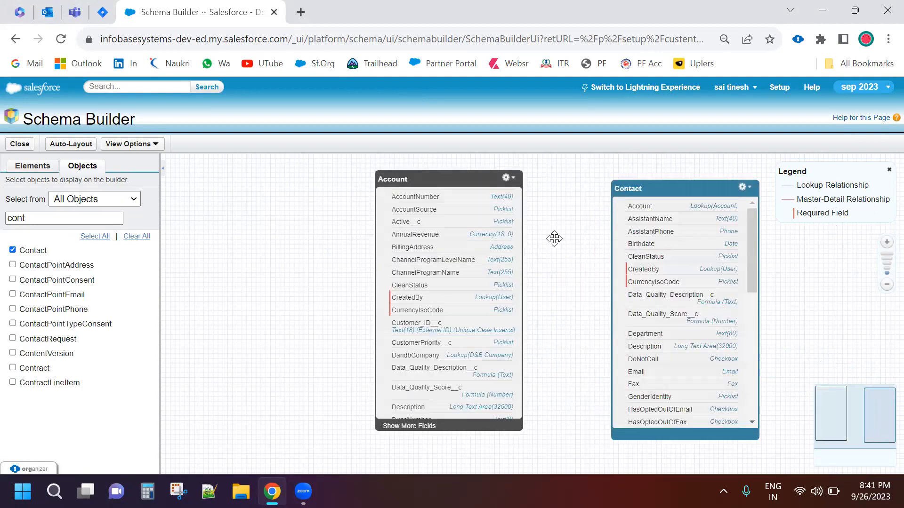
{"action": "left_click_drag", "start_coordinate": [701, 227], "coordinate": [601, 222]}
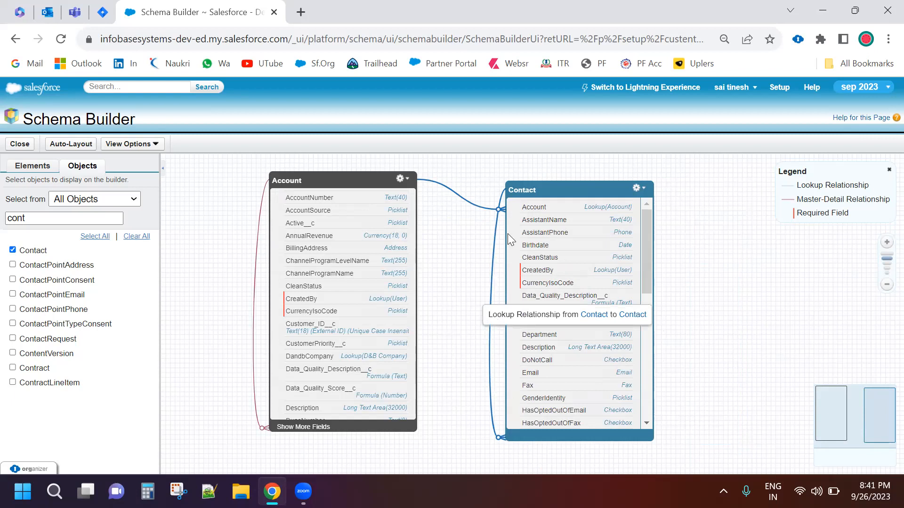
{"action": "scroll", "coordinate": [607, 245], "scroll_direction": "down", "scroll_amount": 6}
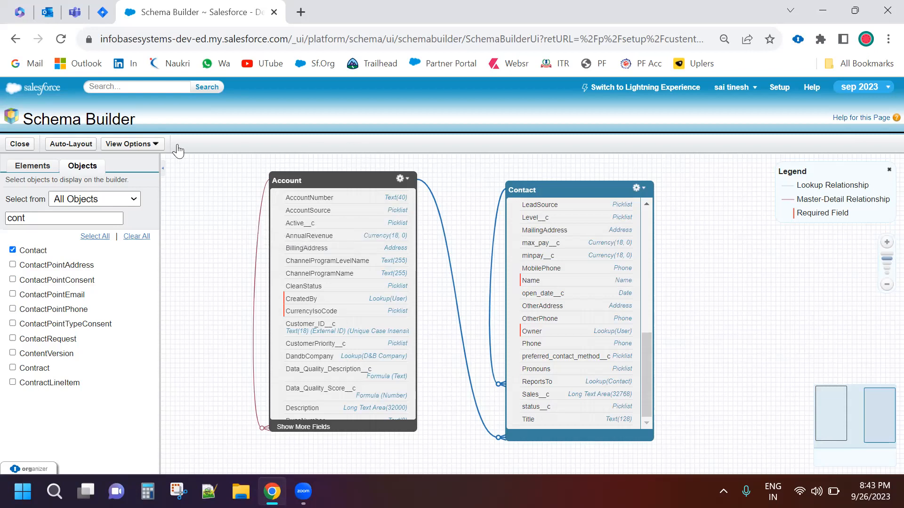
Toggle the schema's naming between element labels and element names to compare the two displays
{"action": "left_click", "coordinate": [157, 145]}
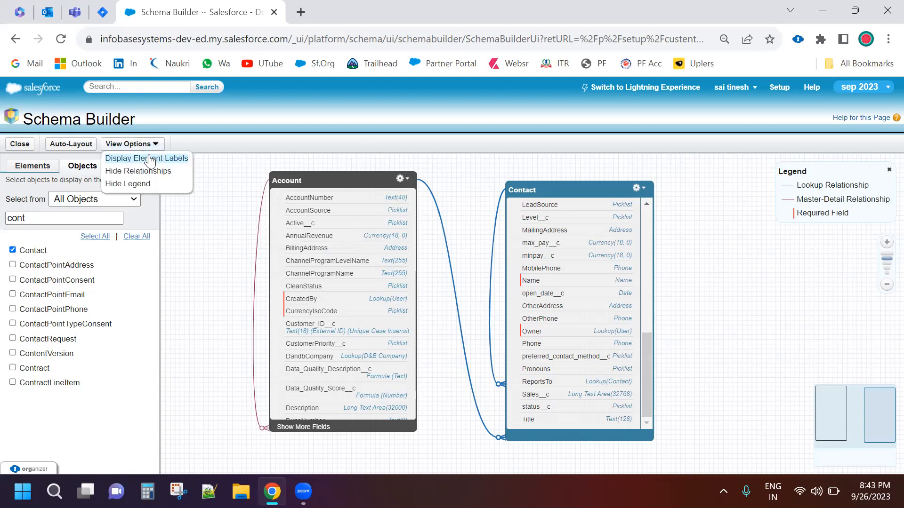
{"action": "left_click", "coordinate": [150, 159]}
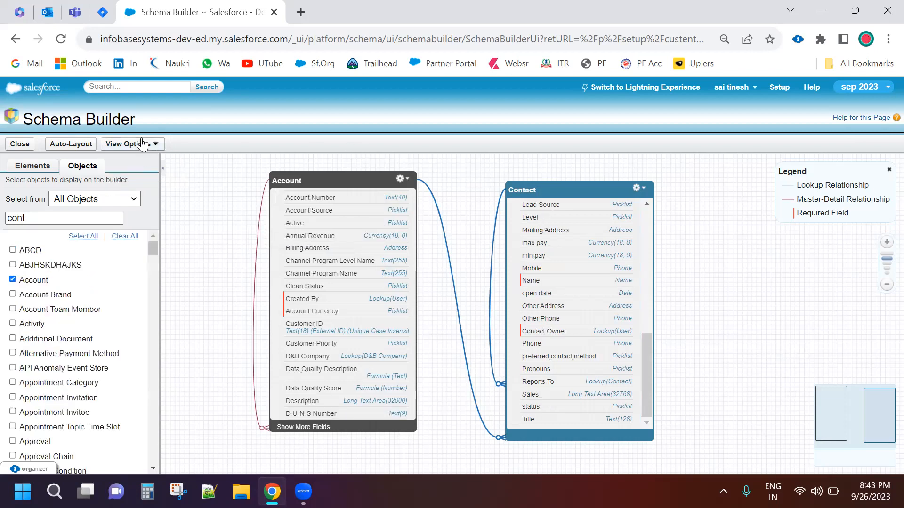
{"action": "left_click", "coordinate": [146, 142]}
{"action": "left_click", "coordinate": [141, 157]}
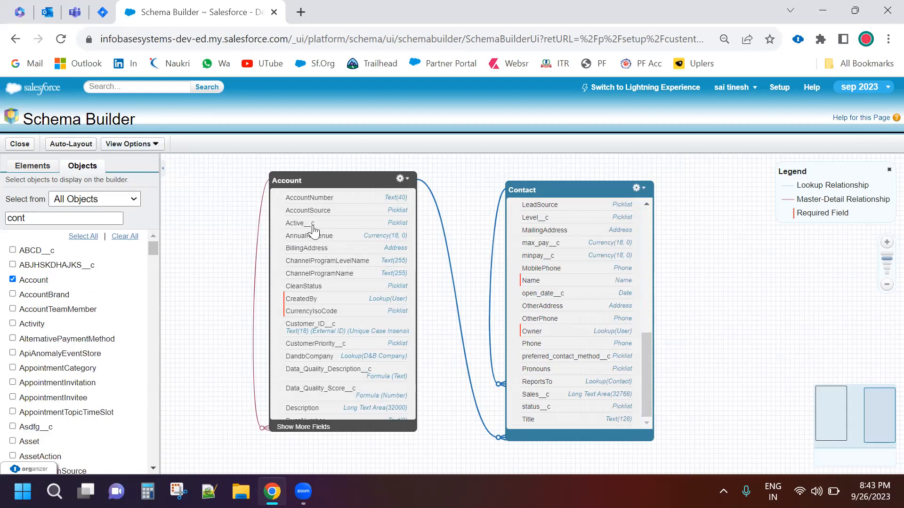
{"action": "left_click", "coordinate": [151, 143]}
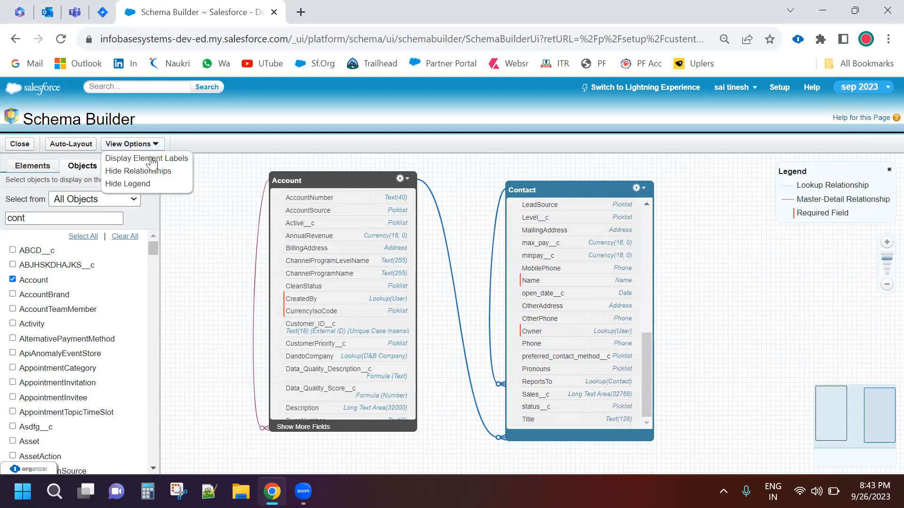
{"action": "left_click", "coordinate": [151, 159]}
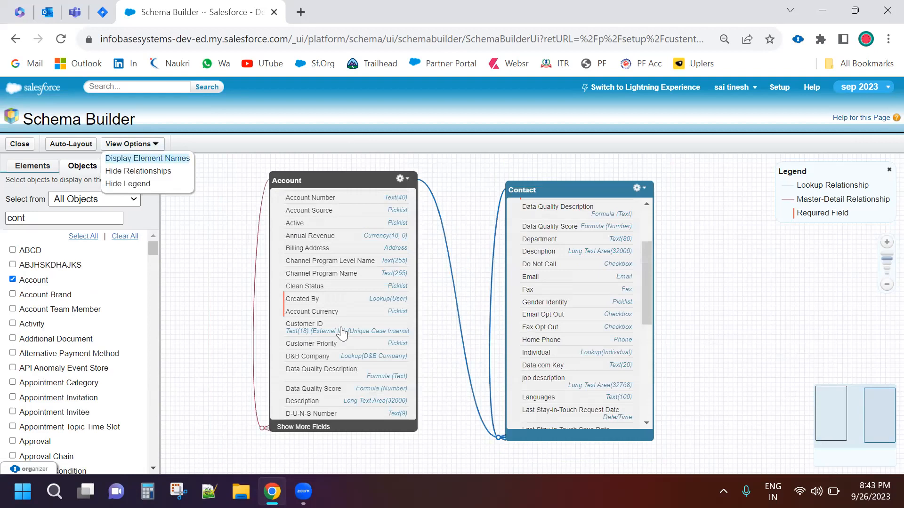
Hide the relationship lines and the legend on the canvas
{"action": "left_click", "coordinate": [131, 143]}
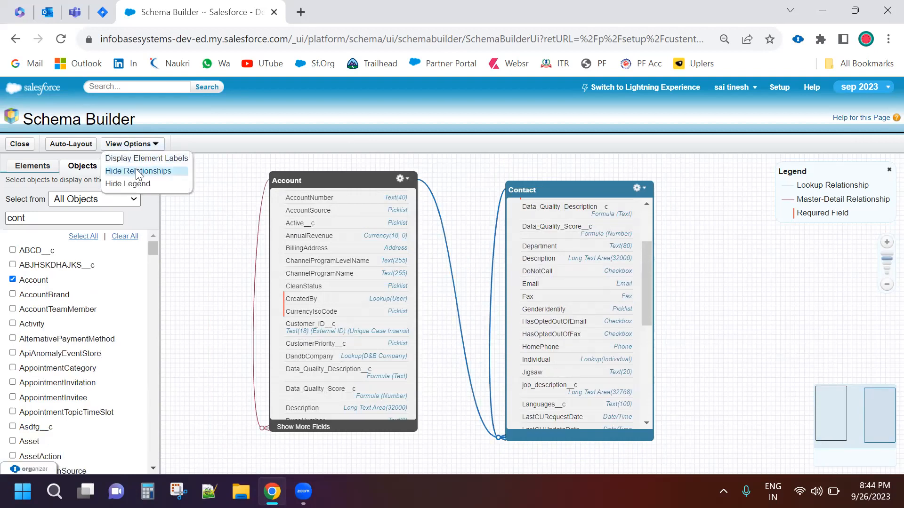
{"action": "left_click", "coordinate": [137, 168]}
{"action": "left_click", "coordinate": [150, 143]}
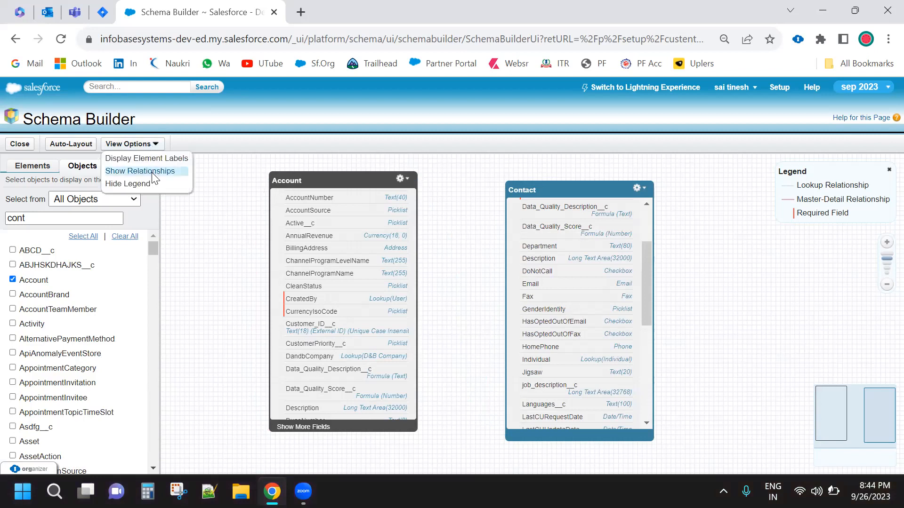
{"action": "left_click", "coordinate": [151, 181]}
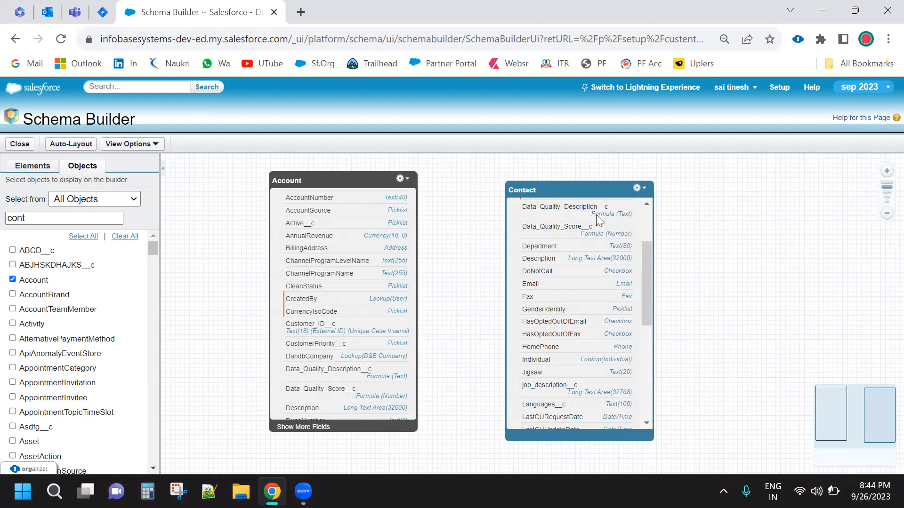
Show the legend and the relationship lines on the canvas again
{"action": "left_click", "coordinate": [149, 144]}
{"action": "left_click", "coordinate": [150, 182]}
{"action": "left_click", "coordinate": [145, 144]}
{"action": "left_click", "coordinate": [163, 170]}
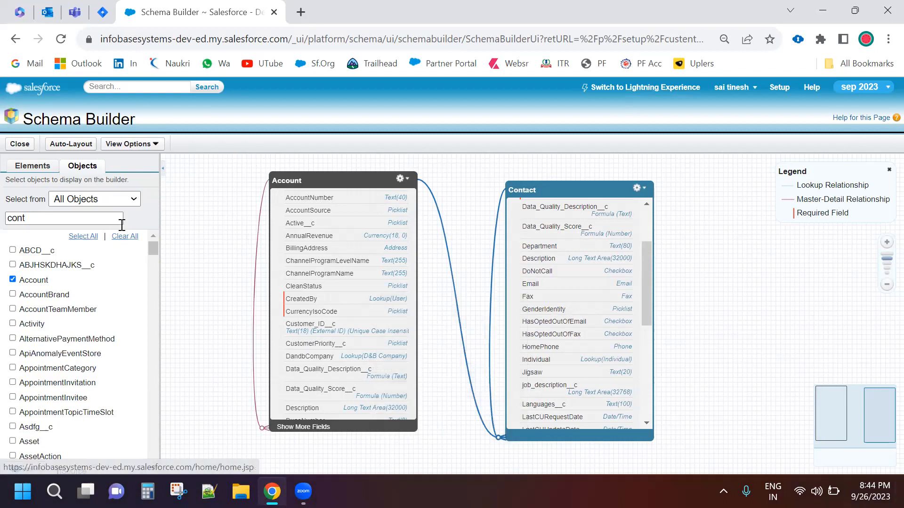
Clear all displayed objects from the schema canvas and place a new custom object on it
{"action": "left_click", "coordinate": [21, 145]}
{"action": "left_click", "coordinate": [29, 166]}
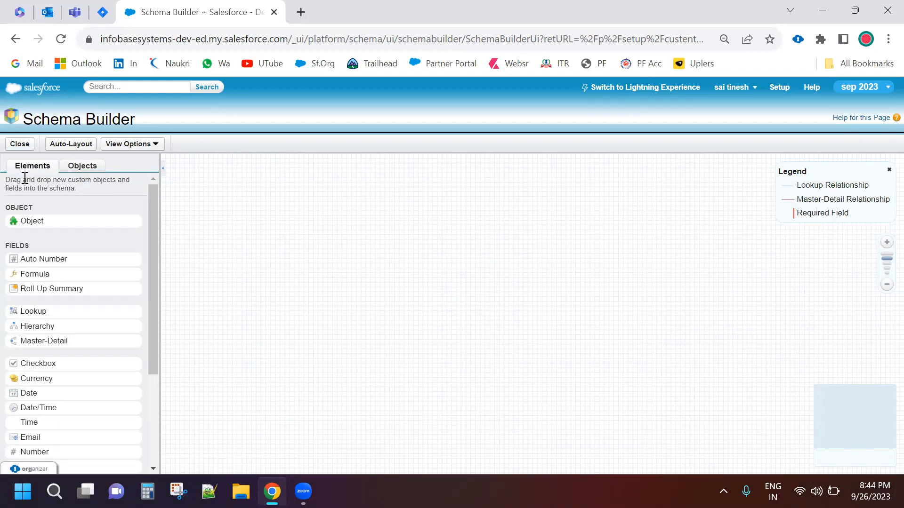
{"action": "left_click", "coordinate": [58, 150]}
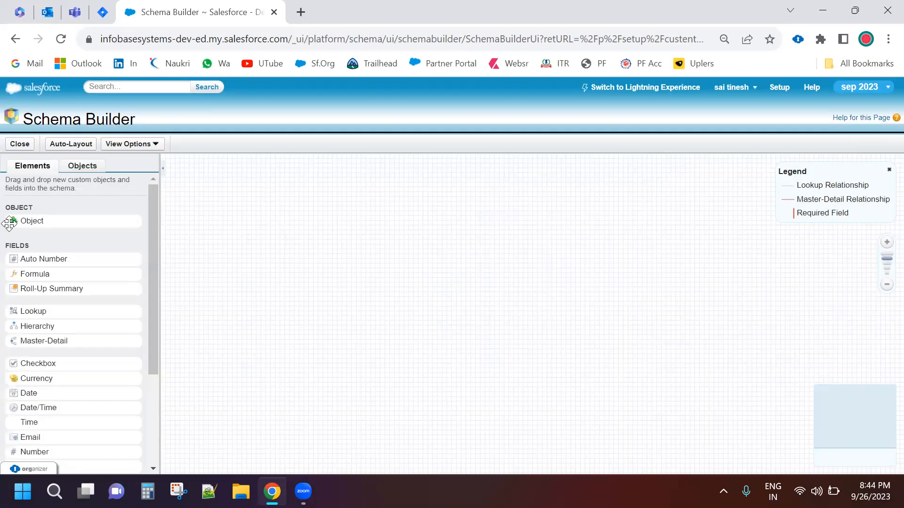
{"action": "left_click_drag", "start_coordinate": [10, 224], "coordinate": [407, 351]}
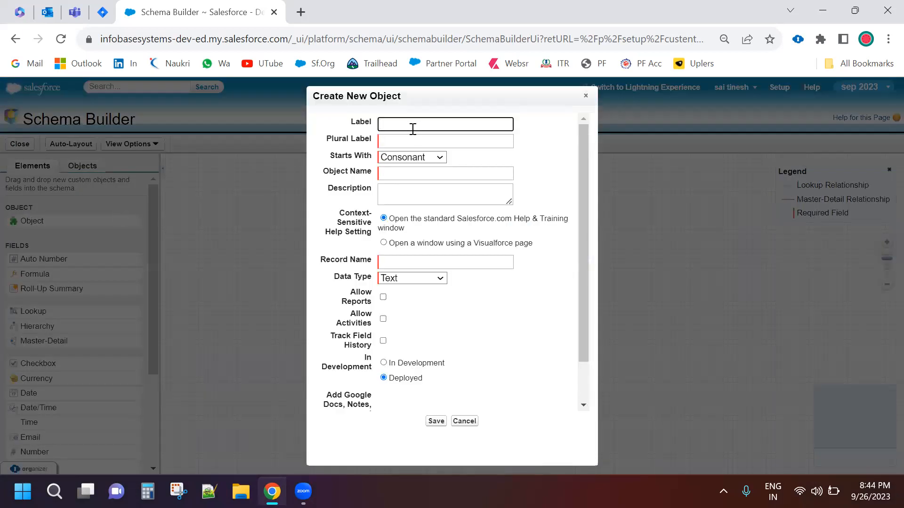
{"action": "scroll", "coordinate": [431, 233], "scroll_direction": "down", "scroll_amount": 3}
{"action": "scroll", "coordinate": [447, 327], "scroll_direction": "up", "scroll_amount": 3}
Label the new custom object fyefwefwelohw and set its plural label to fyefwefwelohws
{"action": "type", "text": "fyefwefwelohw"}
{"action": "left_click", "coordinate": [354, 127]}
{"action": "key", "text": "Tab"}
{"action": "key", "text": "ctrl+c"}
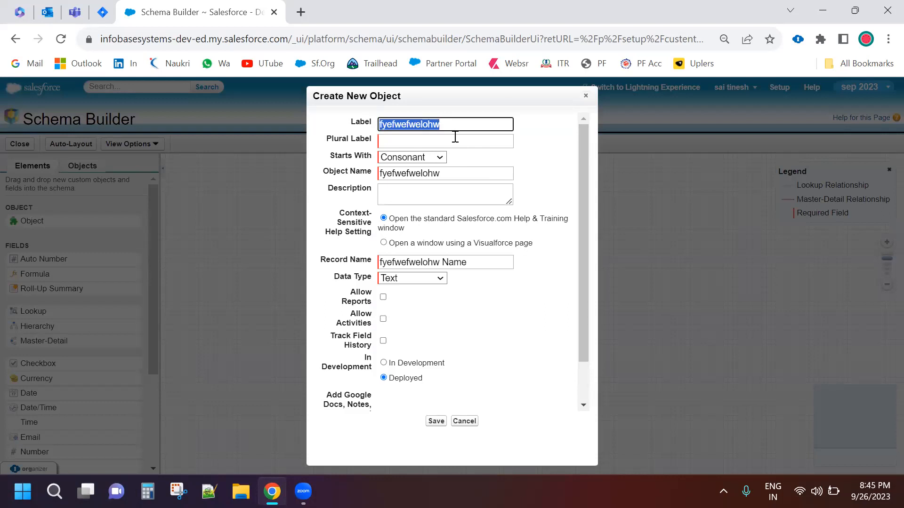
{"action": "left_click", "coordinate": [456, 137]}
{"action": "key", "text": "ctrl+v"}
{"action": "type", "text": "s"}
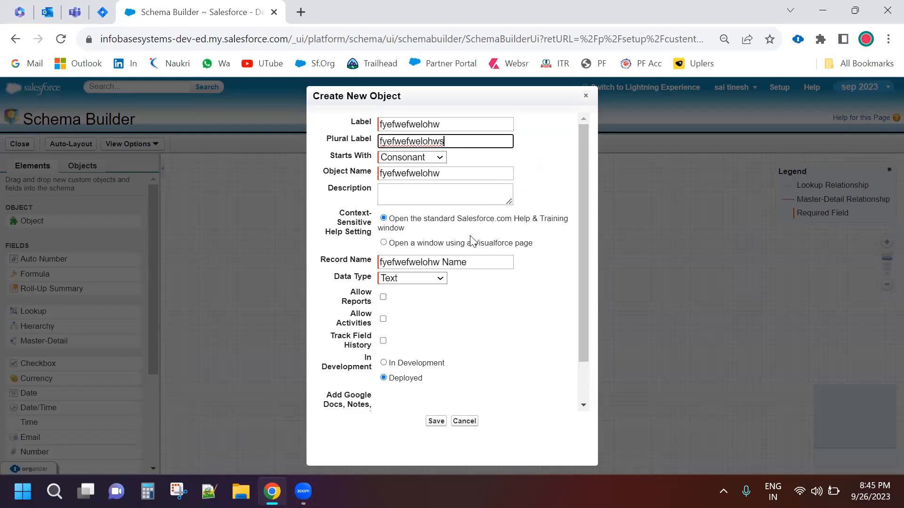
Enable reports, activities, field history tracking and the Google Docs, Notes, and Attachments related list for the object, and save it
{"action": "left_click", "coordinate": [384, 297]}
{"action": "left_click", "coordinate": [383, 340]}
{"action": "left_click", "coordinate": [384, 318]}
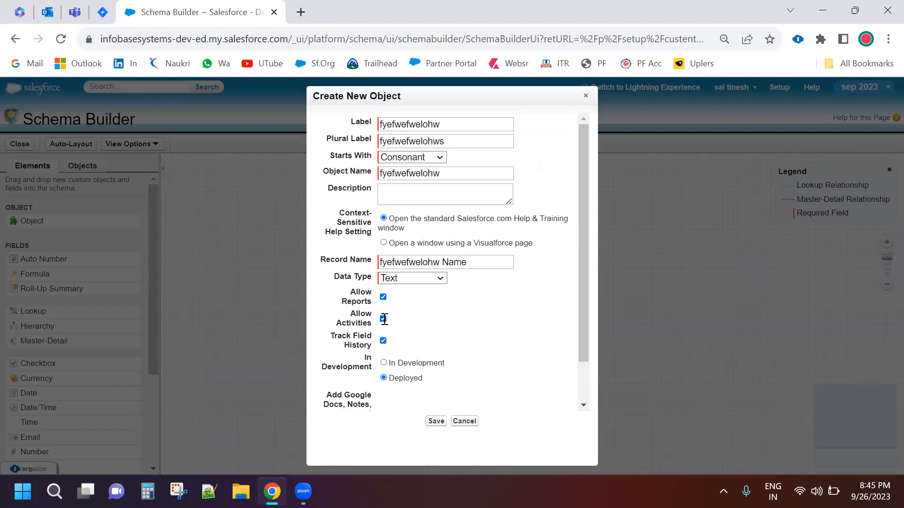
{"action": "scroll", "coordinate": [384, 318], "scroll_direction": "down", "scroll_amount": 2}
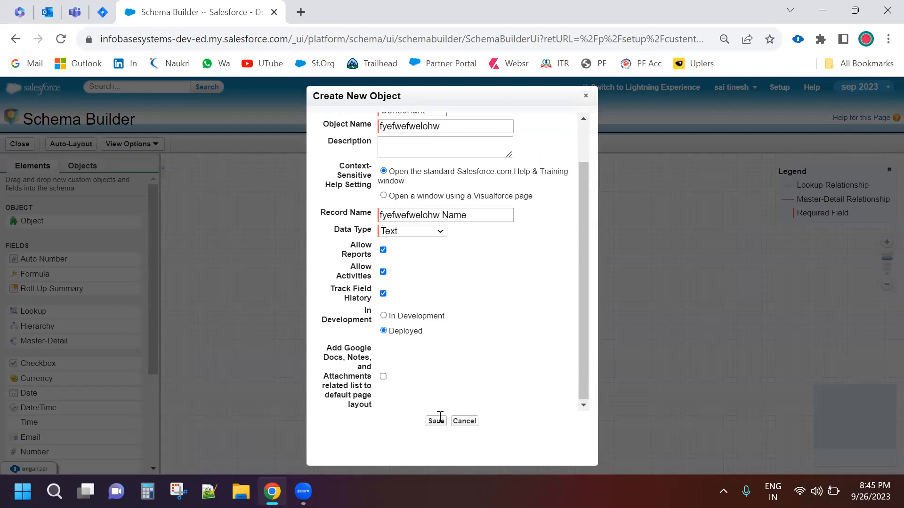
{"action": "left_click", "coordinate": [383, 376]}
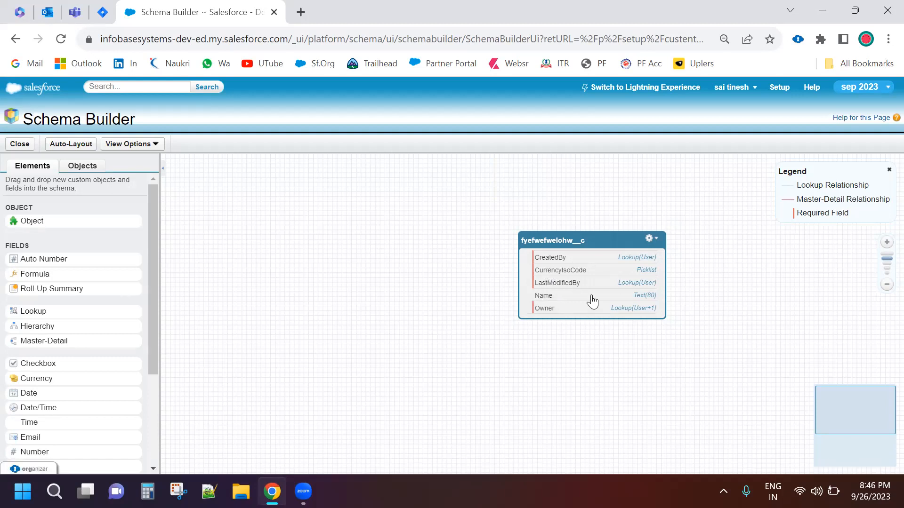
Browse the available field types and view the Auto Number field form for the new object, leaving it without saving
{"action": "scroll", "coordinate": [52, 330], "scroll_direction": "down", "scroll_amount": 3}
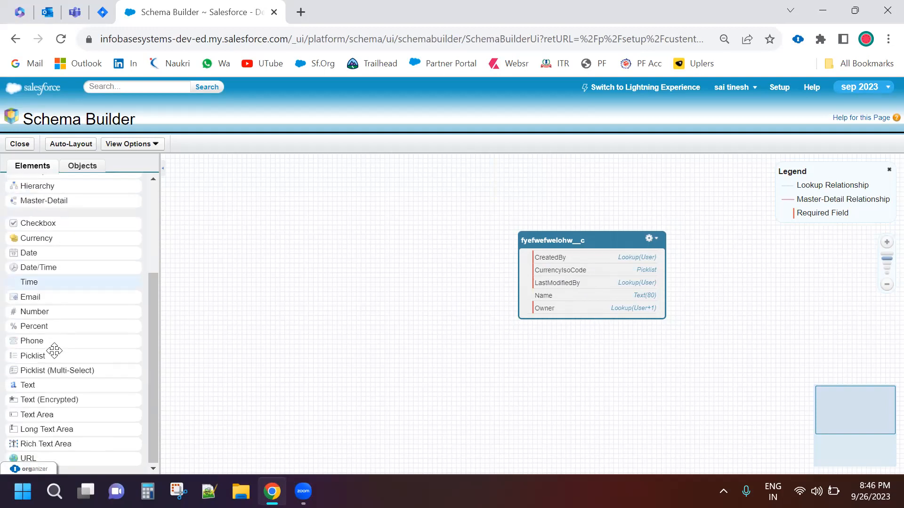
{"action": "scroll", "coordinate": [52, 323], "scroll_direction": "up", "scroll_amount": 3}
{"action": "left_click_drag", "start_coordinate": [27, 259], "coordinate": [546, 283]}
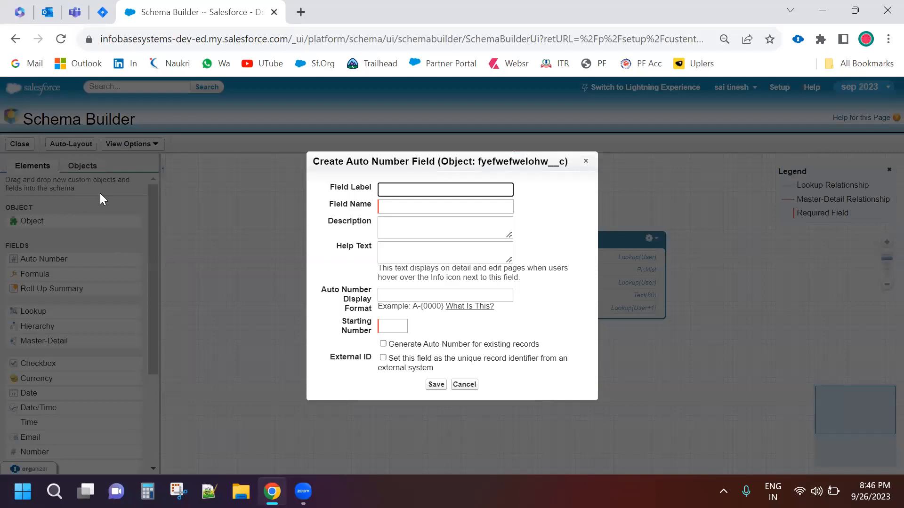
{"action": "key", "text": "Escape"}
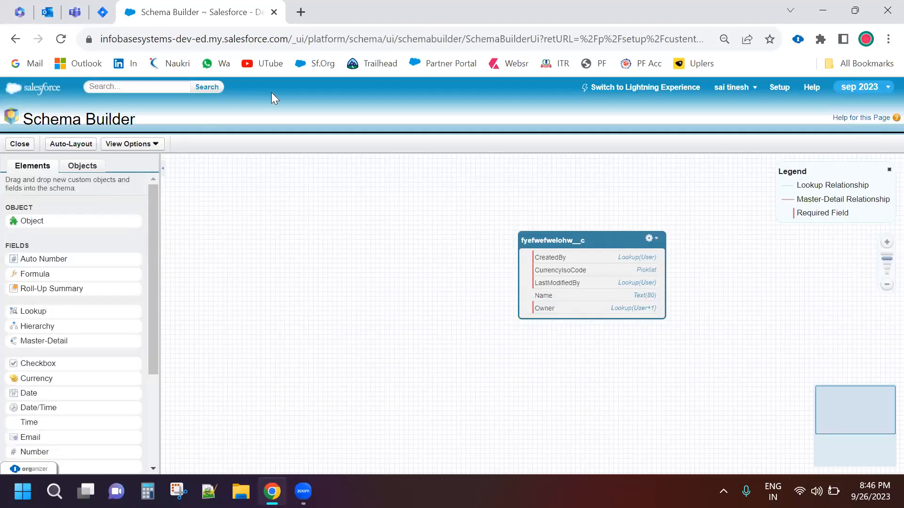
View the fyefwefwelohw object's actions and its editable properties on the canvas
{"action": "left_click", "coordinate": [314, 64]}
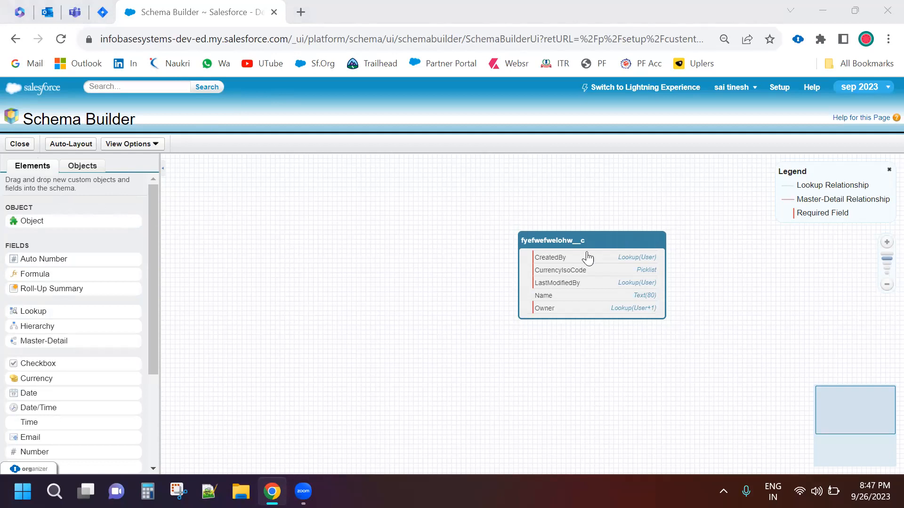
{"action": "left_click", "coordinate": [650, 238]}
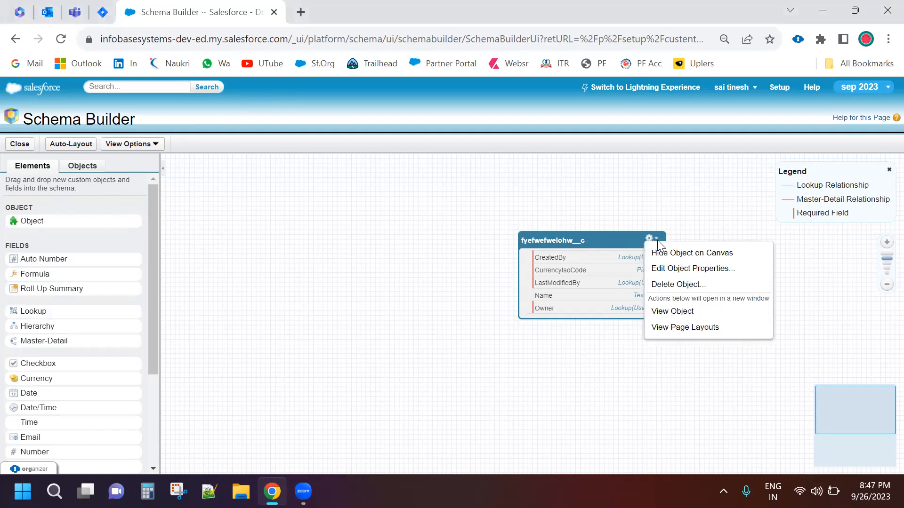
{"action": "left_click", "coordinate": [689, 268]}
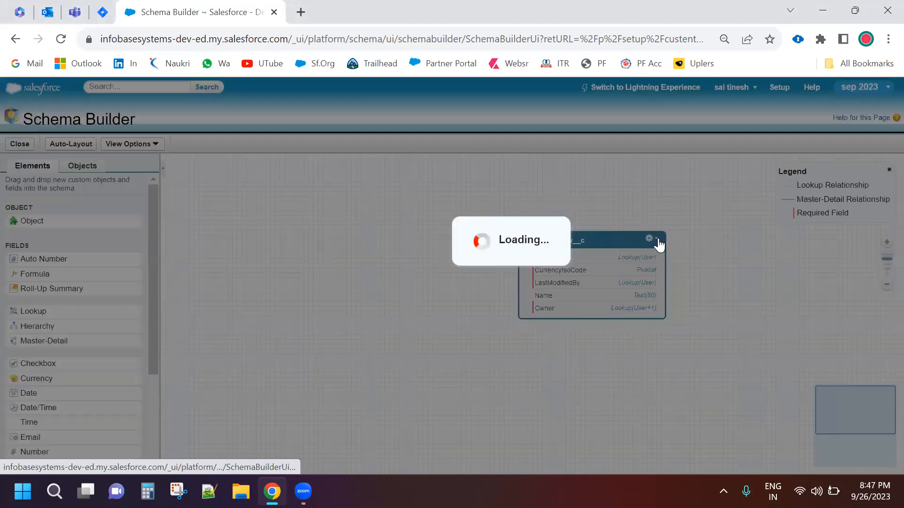
{"action": "scroll", "coordinate": [700, 338], "scroll_direction": "down", "scroll_amount": 2}
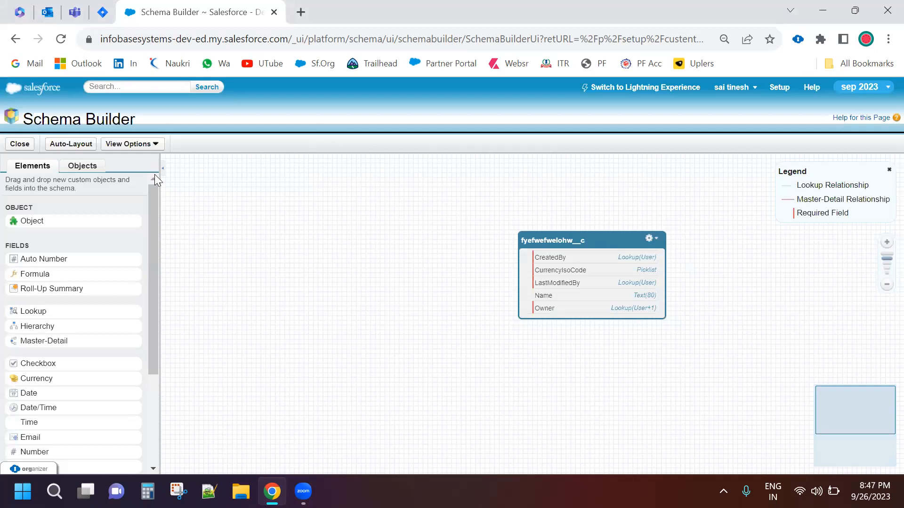
{"action": "left_click", "coordinate": [651, 238]}
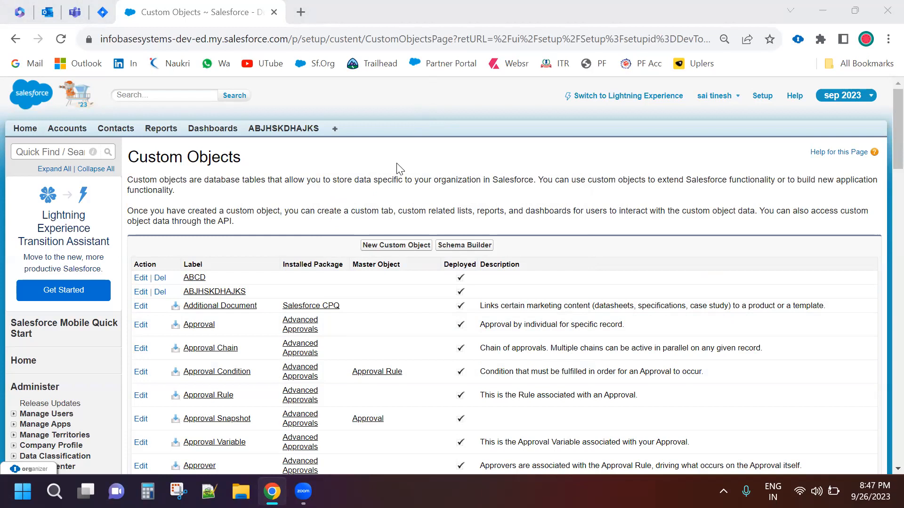
Search the setup pages for "lab" and open Rename Tabs and Labels
{"action": "left_click", "coordinate": [52, 152]}
{"action": "type", "text": "lab"}
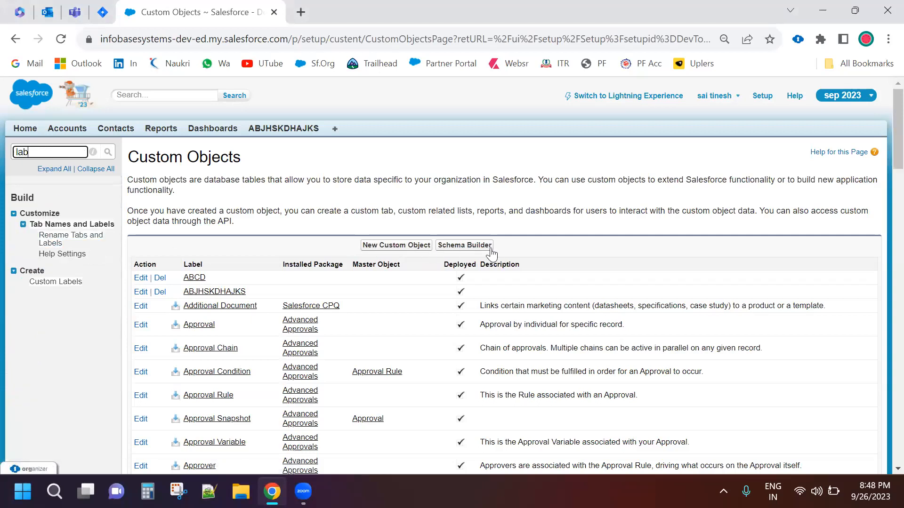
{"action": "left_click", "coordinate": [51, 244]}
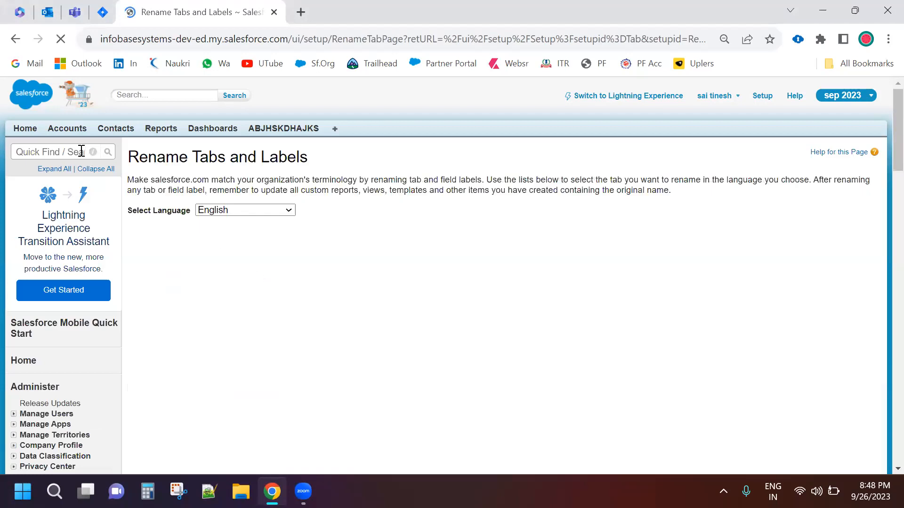
Search the setup pages for "tabs" and open the Custom Tabs page
{"action": "left_click", "coordinate": [79, 151]}
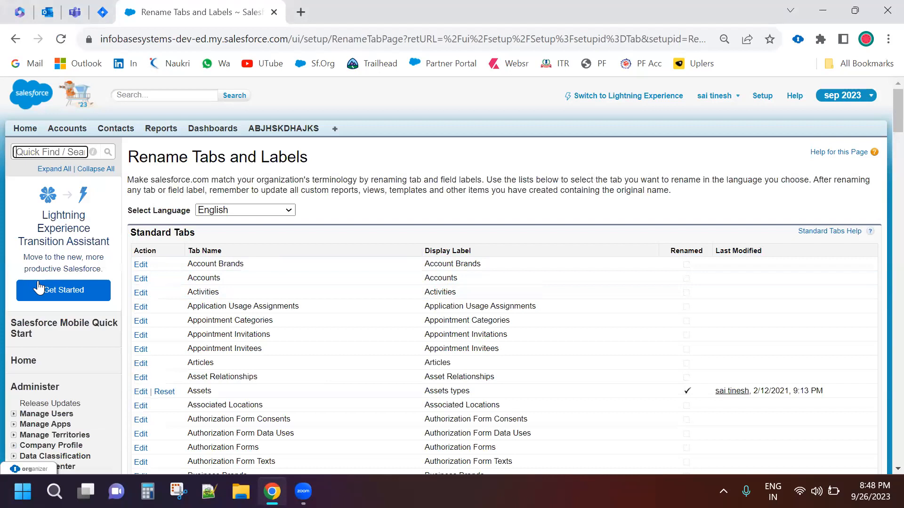
{"action": "type", "text": "tabs"}
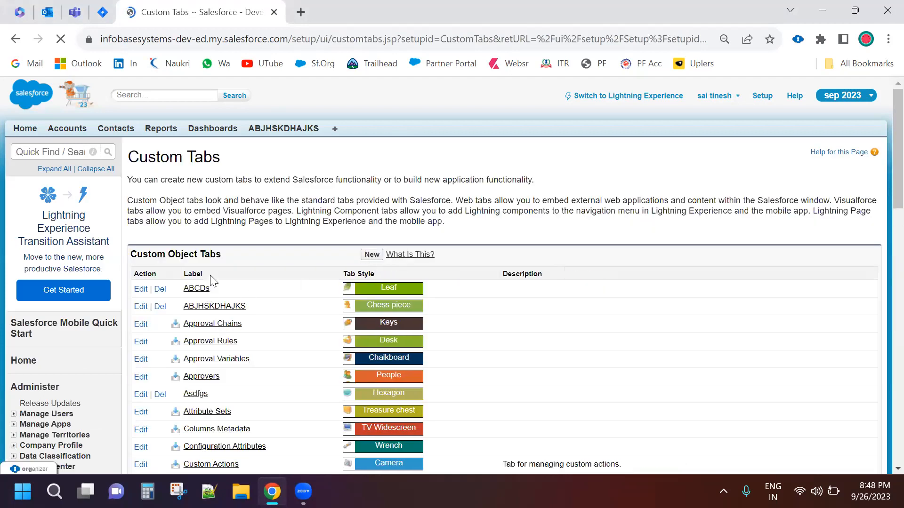
Examine the list of existing custom object tabs along with the Web, Visualforce and Lightning tab sections
{"action": "scroll", "coordinate": [285, 252], "scroll_direction": "down", "scroll_amount": 2}
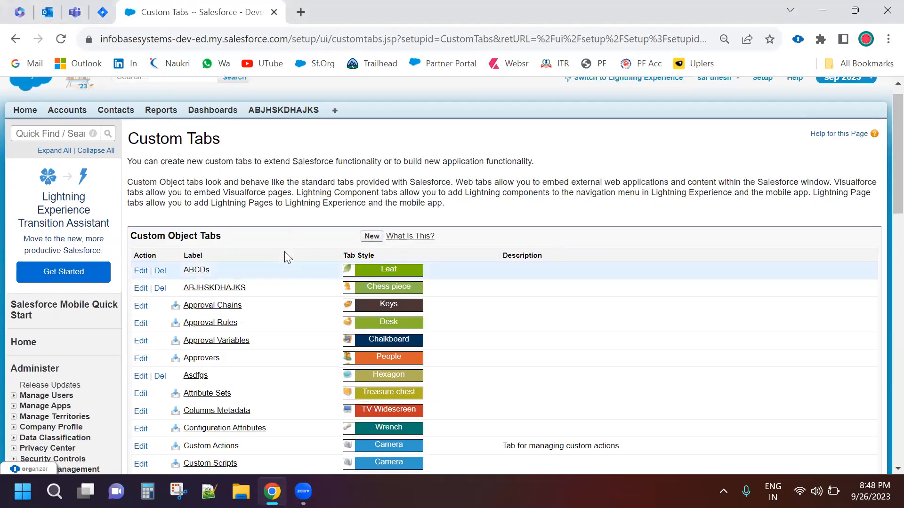
{"action": "scroll", "coordinate": [289, 246], "scroll_direction": "down", "scroll_amount": 2}
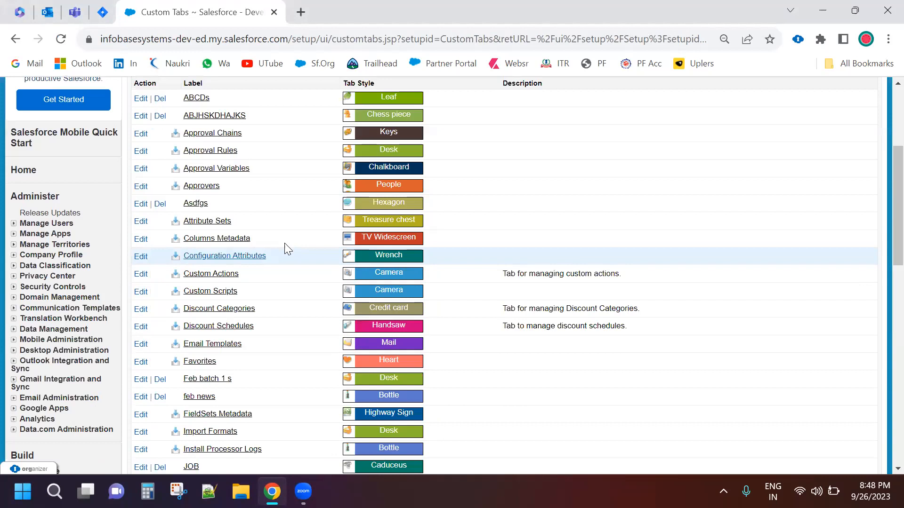
{"action": "scroll", "coordinate": [284, 243], "scroll_direction": "down", "scroll_amount": 4}
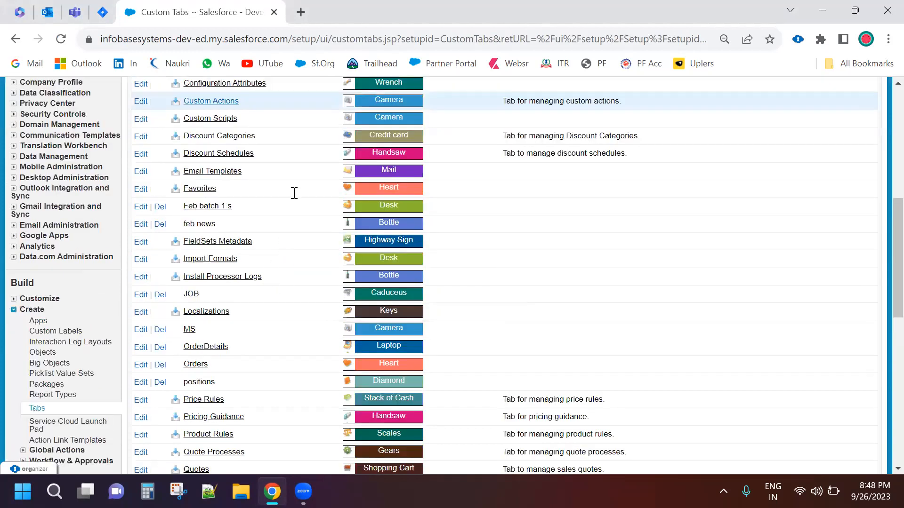
{"action": "scroll", "coordinate": [309, 167], "scroll_direction": "down", "scroll_amount": 10}
{"action": "scroll", "coordinate": [310, 169], "scroll_direction": "up", "scroll_amount": 7}
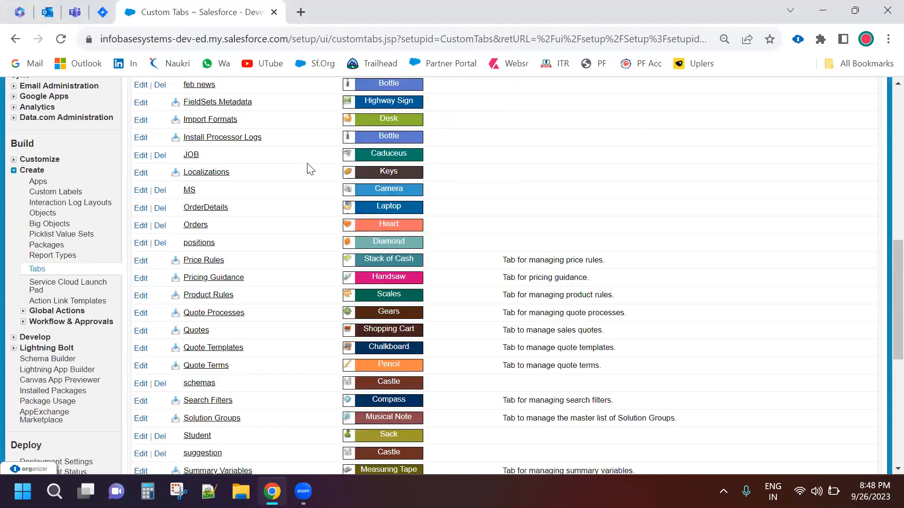
{"action": "scroll", "coordinate": [308, 165], "scroll_direction": "up", "scroll_amount": 1}
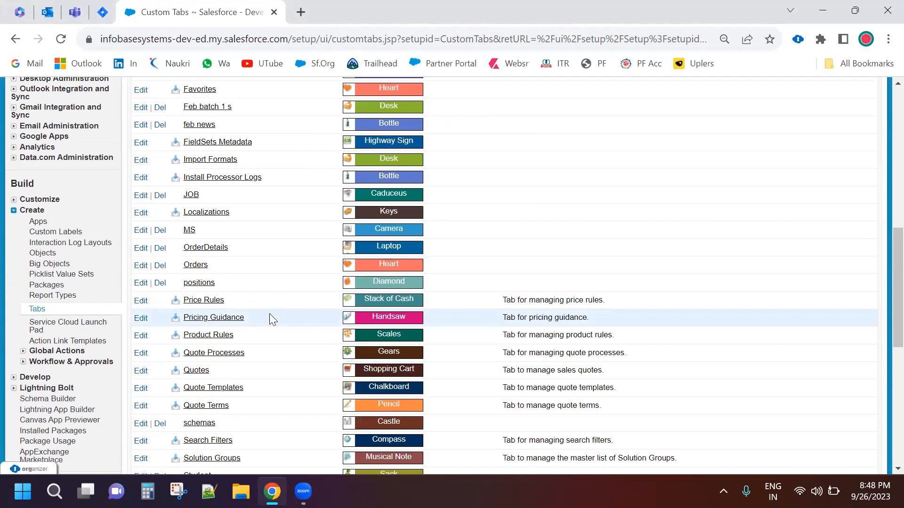
{"action": "scroll", "coordinate": [269, 313], "scroll_direction": "up", "scroll_amount": 10}
{"action": "scroll", "coordinate": [263, 303], "scroll_direction": "down", "scroll_amount": 6}
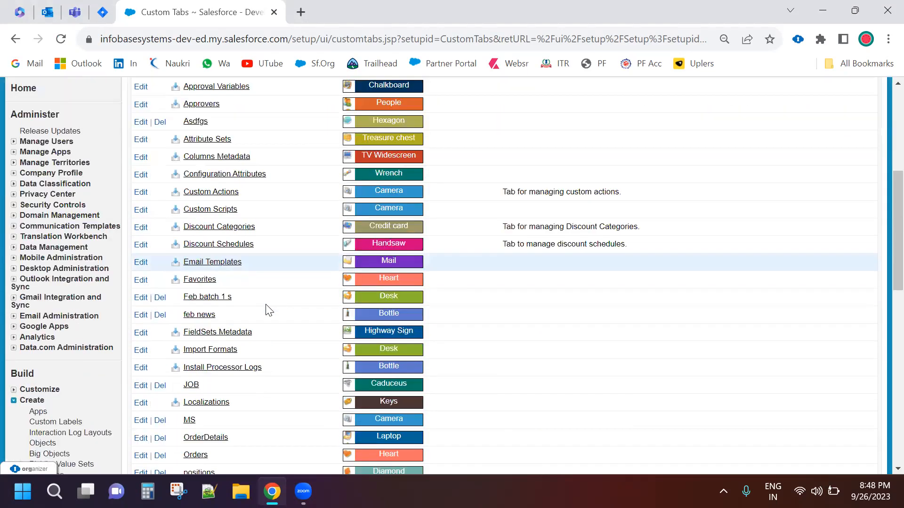
{"action": "scroll", "coordinate": [268, 309], "scroll_direction": "down", "scroll_amount": 11}
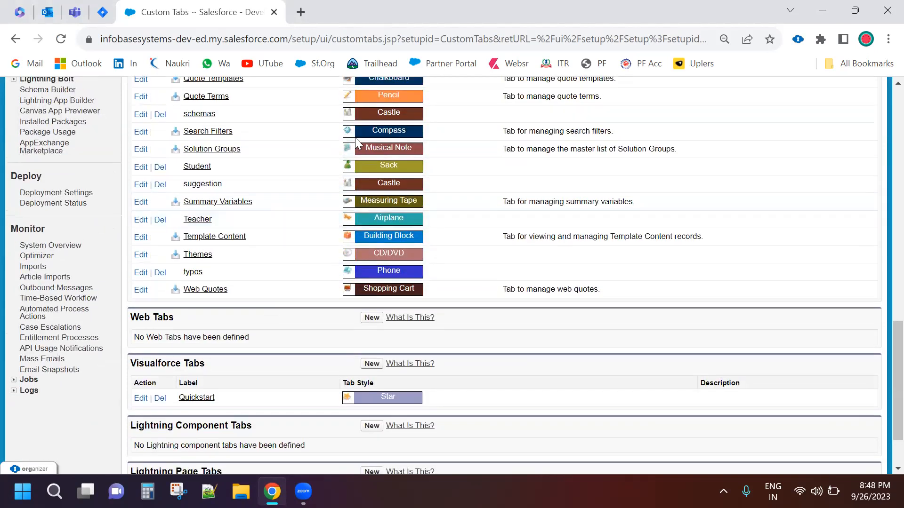
{"action": "scroll", "coordinate": [357, 140], "scroll_direction": "up", "scroll_amount": 1}
{"action": "scroll", "coordinate": [355, 141], "scroll_direction": "up", "scroll_amount": 6}
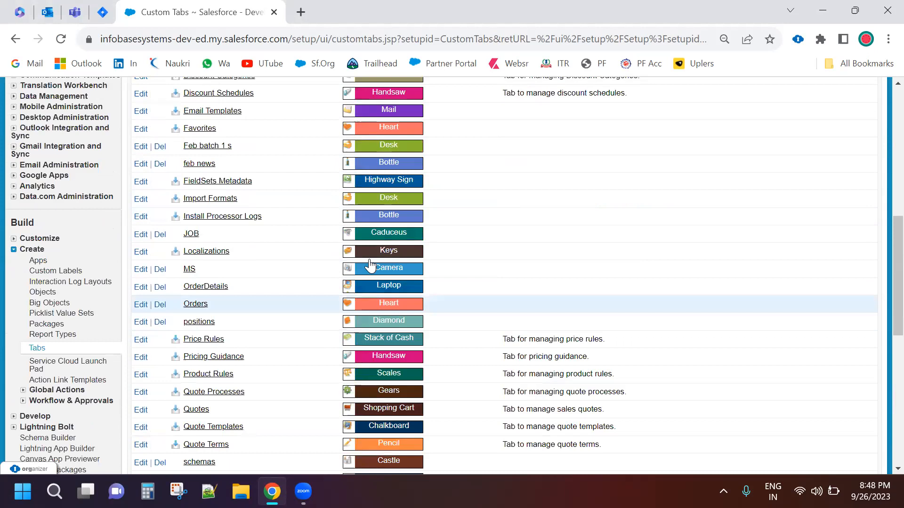
{"action": "scroll", "coordinate": [302, 137], "scroll_direction": "up", "scroll_amount": 7}
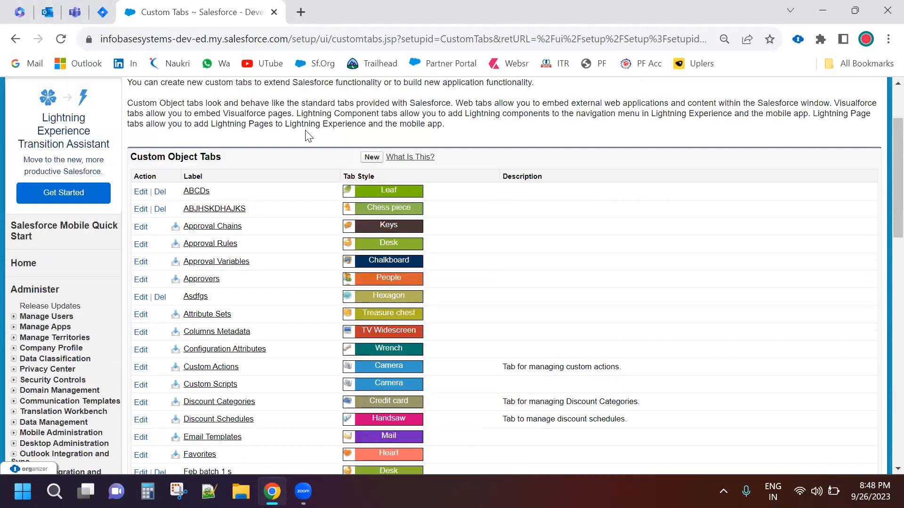
{"action": "scroll", "coordinate": [339, 135], "scroll_direction": "up", "scroll_amount": 2}
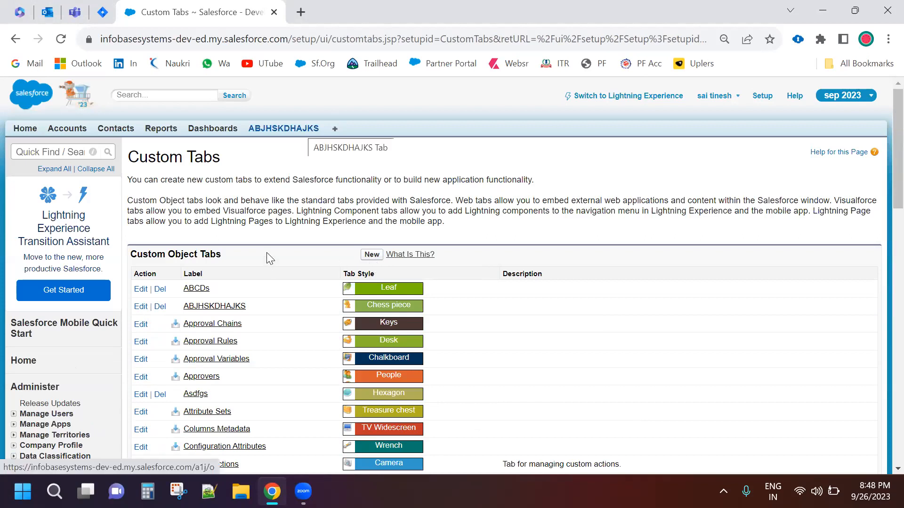
Start a new custom object tab for the fyefwefwelohw object with the Jewel tab style, and proceed to the profile settings
{"action": "key", "text": "F5"}
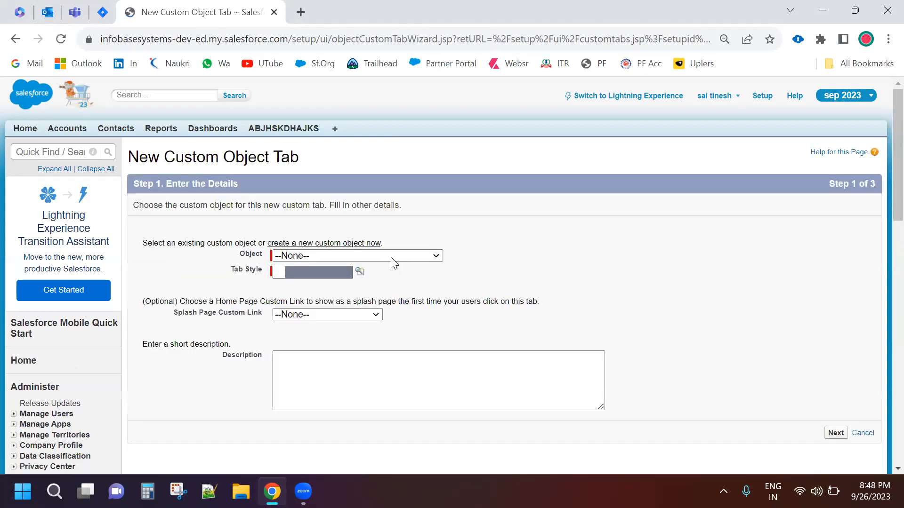
{"action": "left_click", "coordinate": [393, 256]}
{"action": "scroll", "coordinate": [361, 197], "scroll_direction": "down", "scroll_amount": 1}
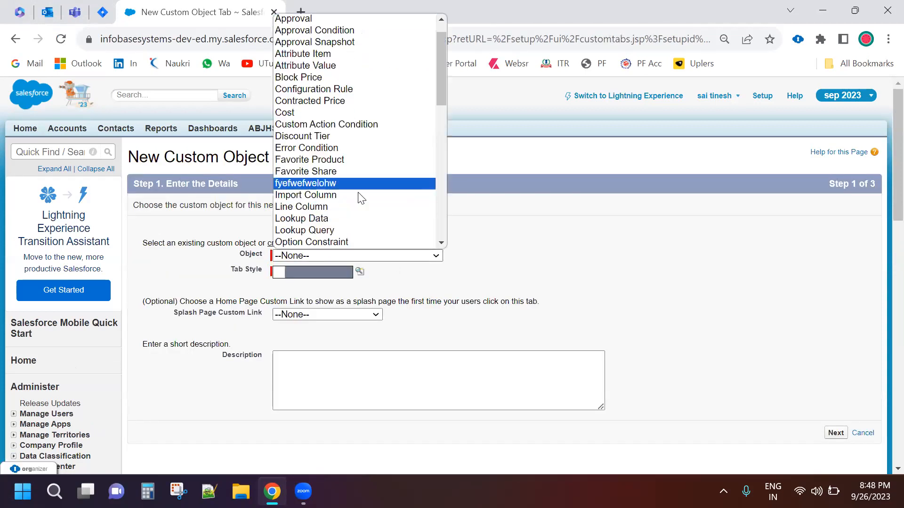
{"action": "key", "text": "f"}
{"action": "left_click", "coordinate": [358, 183]}
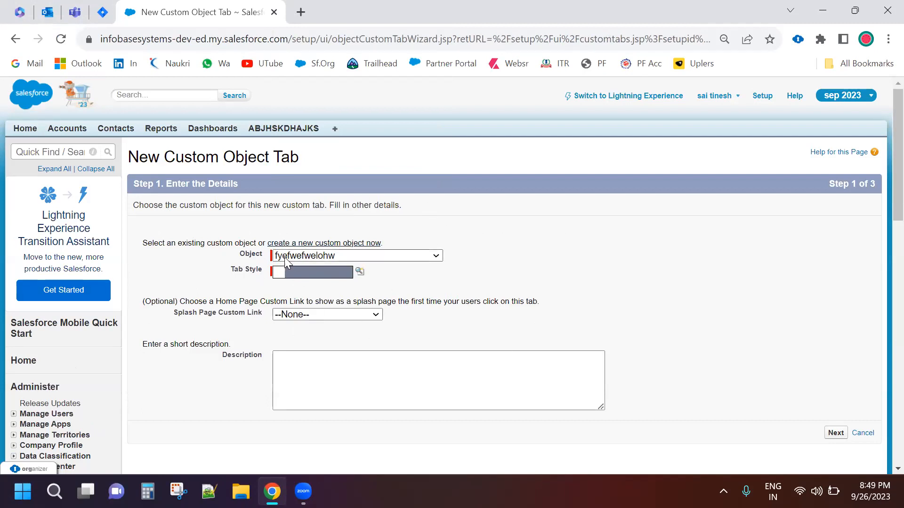
{"action": "left_click", "coordinate": [359, 272]}
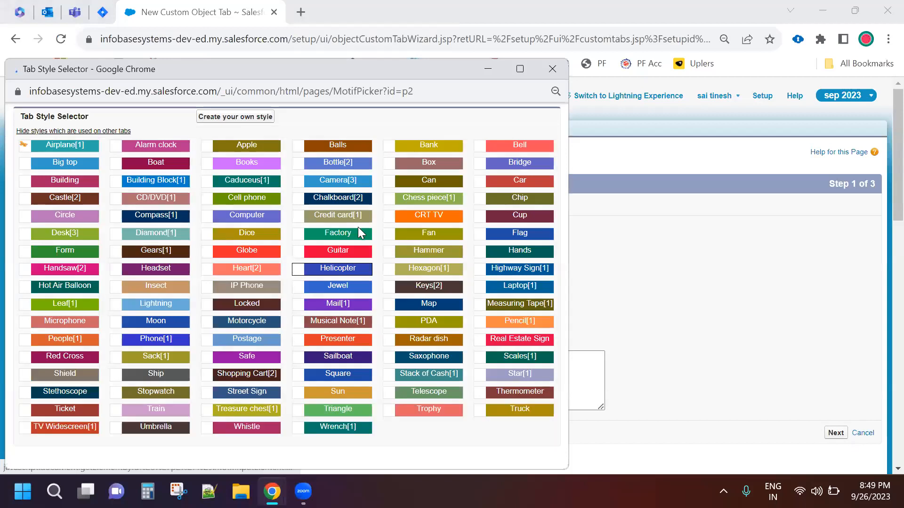
{"action": "left_click", "coordinate": [338, 286]}
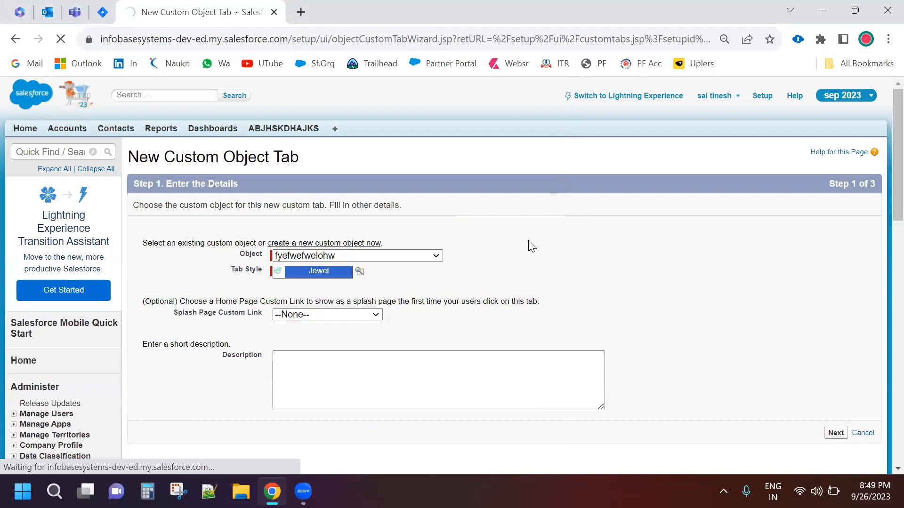
Keep one tab visibility of Default On for all profiles and proceed to the custom app settings
{"action": "left_click", "coordinate": [584, 241]}
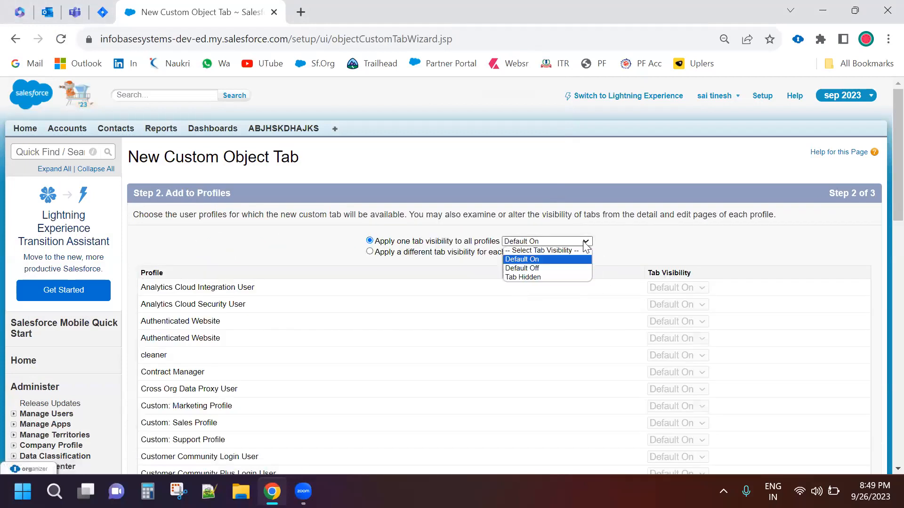
{"action": "left_click", "coordinate": [411, 270]}
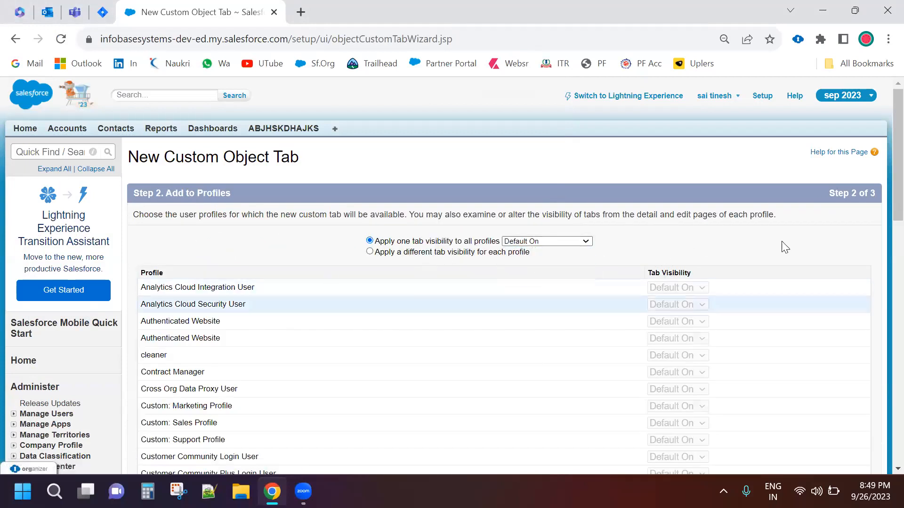
{"action": "scroll", "coordinate": [631, 298], "scroll_direction": "down", "scroll_amount": 10}
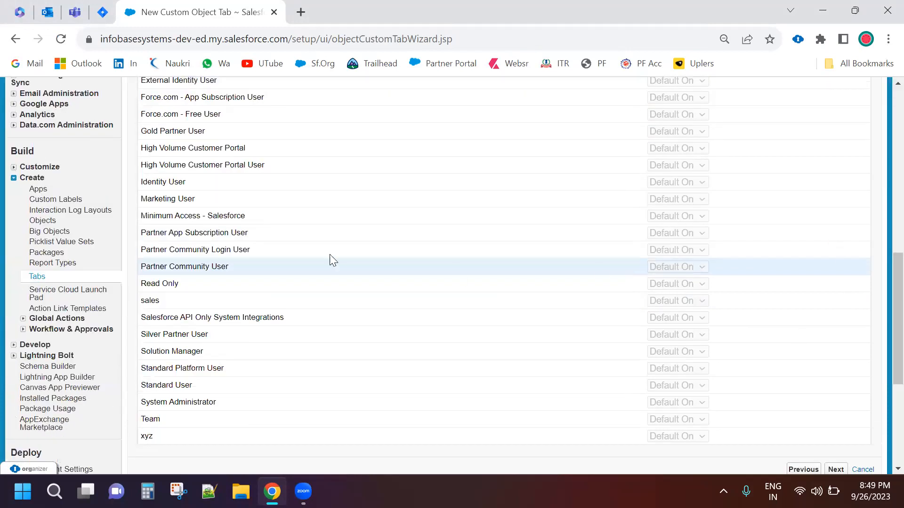
{"action": "scroll", "coordinate": [333, 251], "scroll_direction": "down", "scroll_amount": 5}
{"action": "key", "text": "Return"}
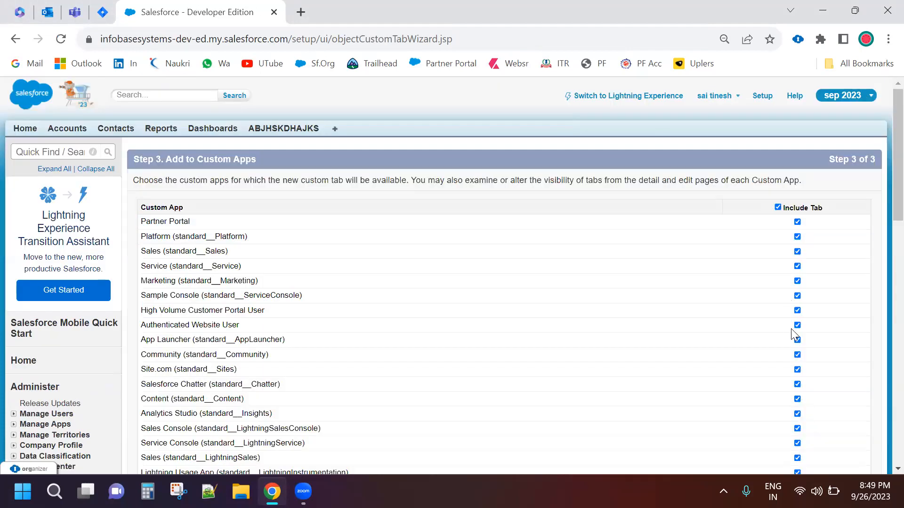
Include the new tab only in the sep 2023 app, save it, and open the fyefwefwelohws tab
{"action": "left_click", "coordinate": [780, 206]}
{"action": "scroll", "coordinate": [800, 177], "scroll_direction": "down", "scroll_amount": 15}
{"action": "left_click", "coordinate": [797, 171]}
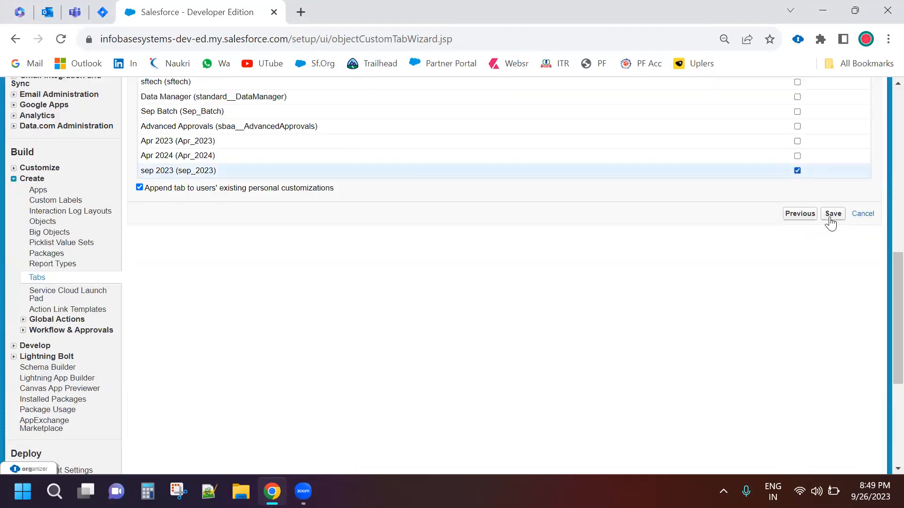
{"action": "left_click", "coordinate": [832, 214]}
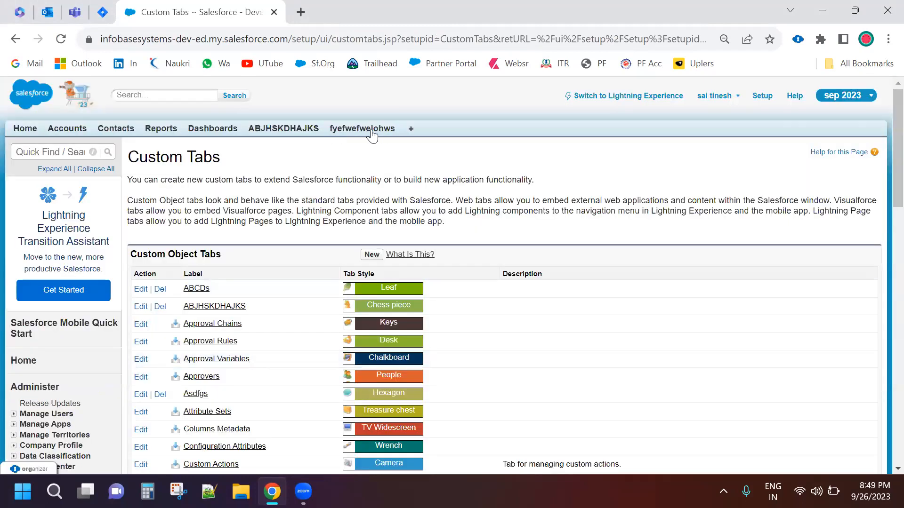
{"action": "left_click", "coordinate": [371, 134]}
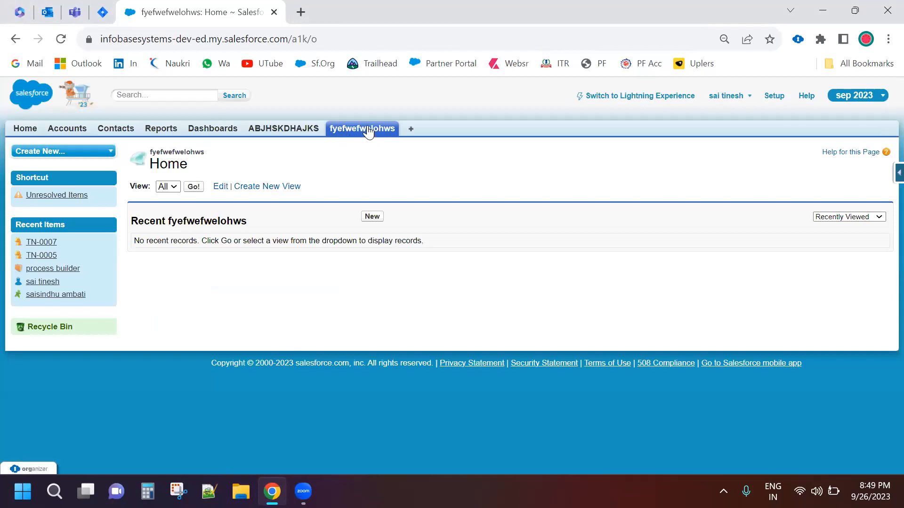